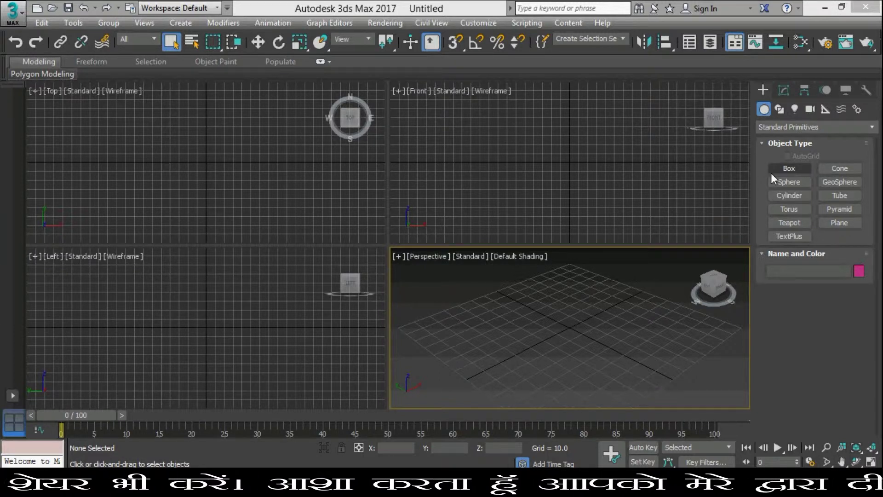
Discard the trial boxes and redraw Box001, about 60.5 × 75.3 × 29.8, at the grid centre
left_click(784, 170)
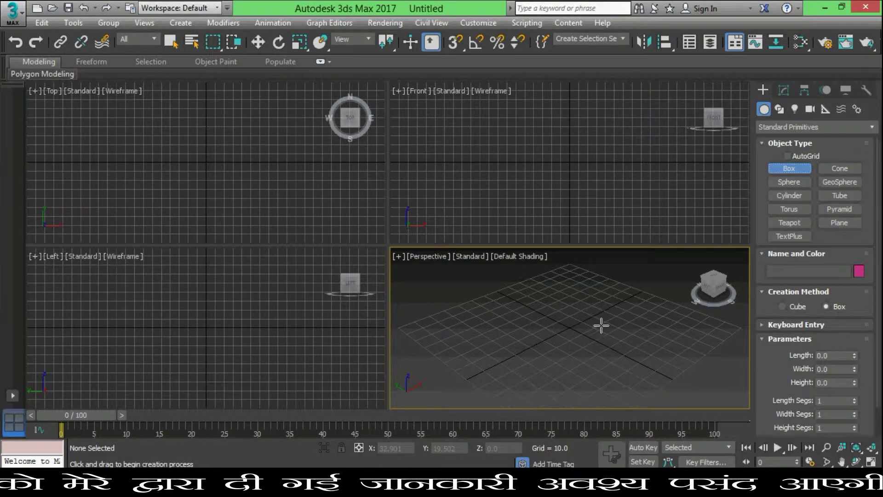
left_click_drag(562, 302, 598, 342)
left_click(627, 355)
left_click_drag(562, 302, 568, 389)
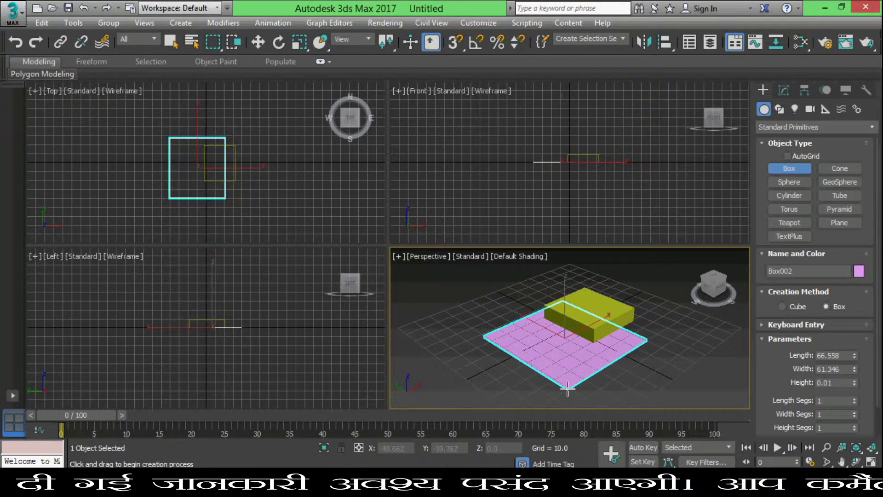
right_click(568, 388)
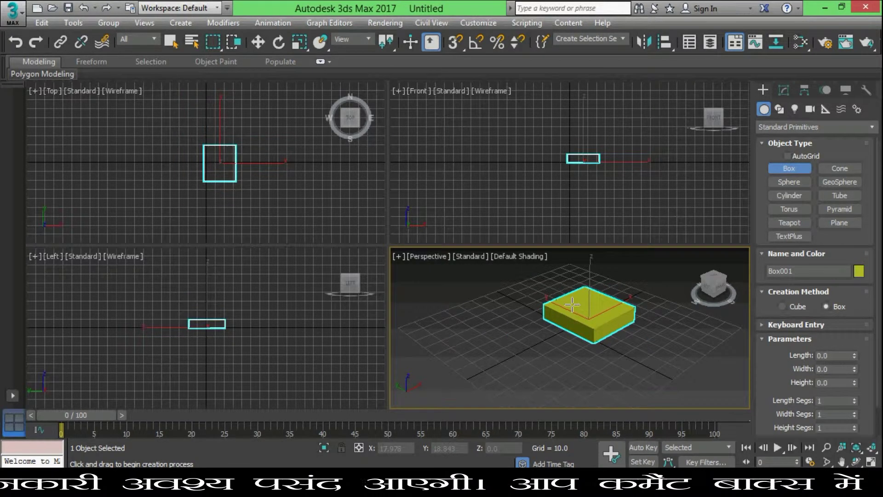
key("Delete")
left_click_drag(579, 293, 562, 381)
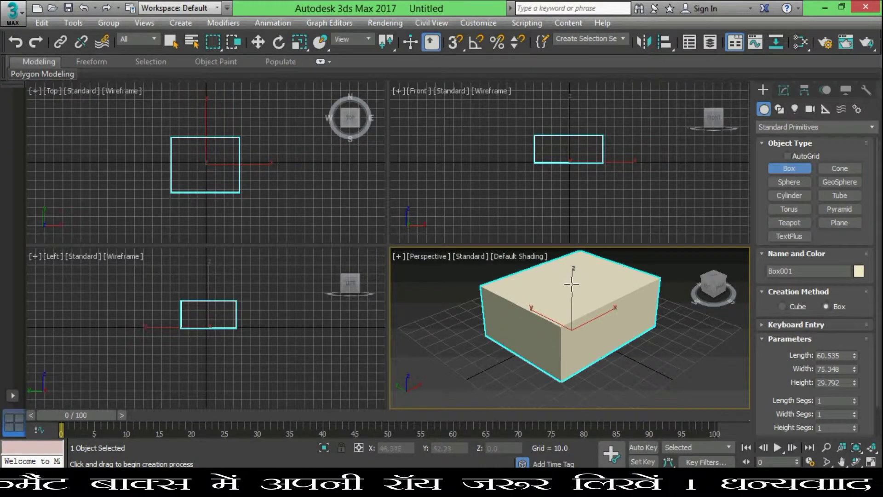
scroll(575, 305, "down", 3)
scroll(586, 300, "up", 2)
scroll(575, 306, "down", 4)
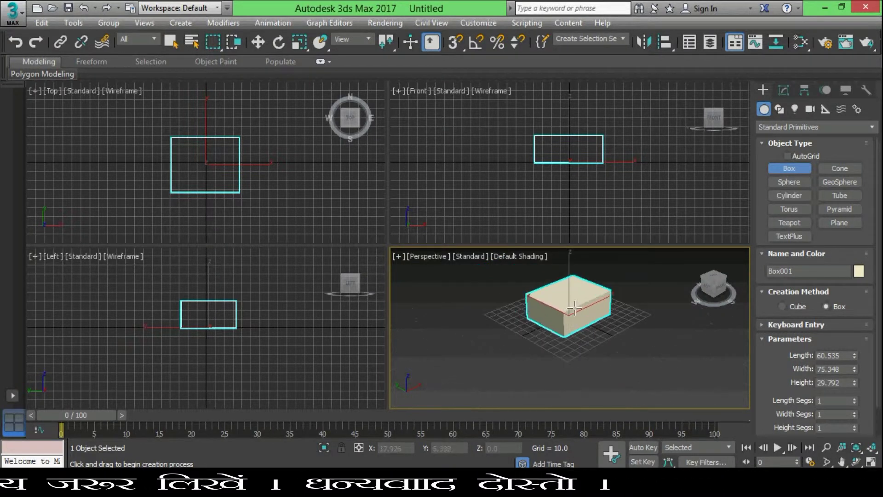
scroll(575, 306, "up", 2)
scroll(573, 297, "up", 1)
scroll(570, 283, "up", 3)
scroll(569, 283, "down", 1)
scroll(569, 284, "down", 4)
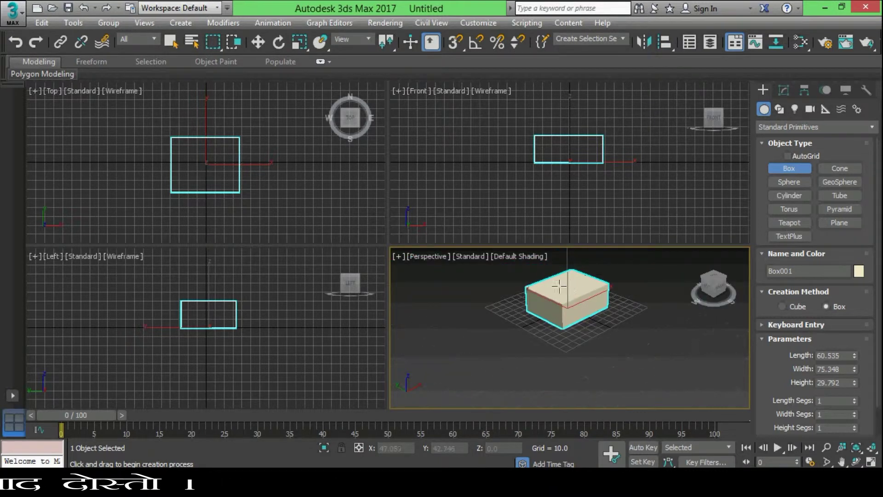
scroll(566, 283, "up", 1)
scroll(572, 285, "up", 3)
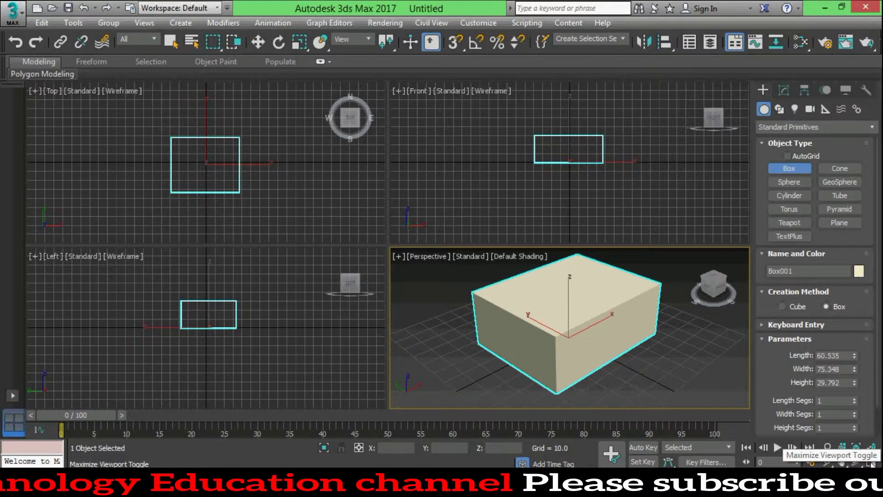
Maximize the Perspective viewport with Alt+W, toggling back and forth, and turn on Zoom
key("alt+w")
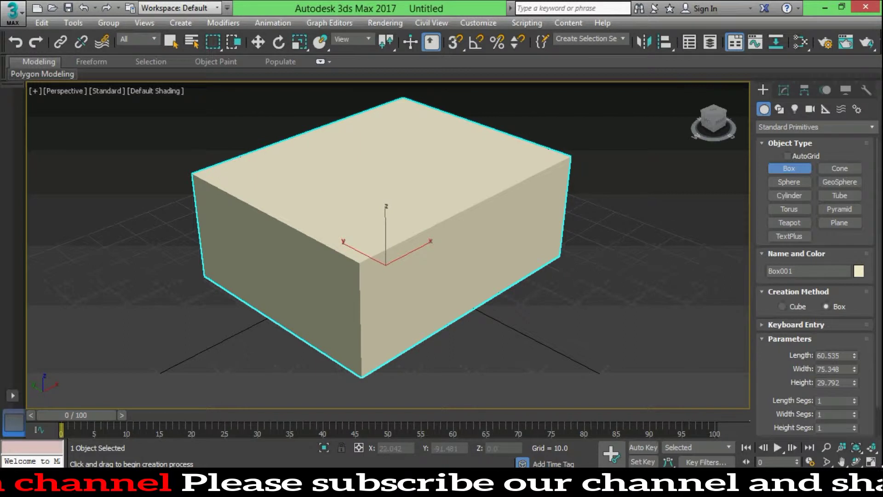
left_click(870, 461)
left_click(871, 462)
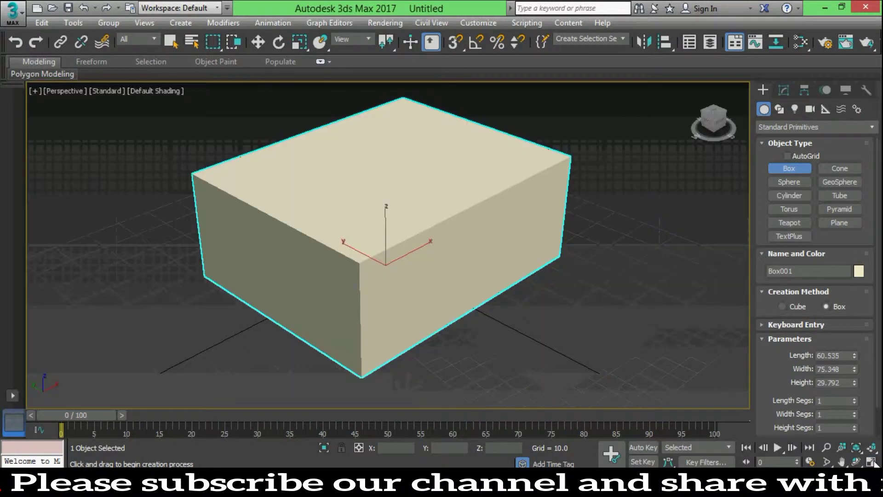
left_click(872, 461)
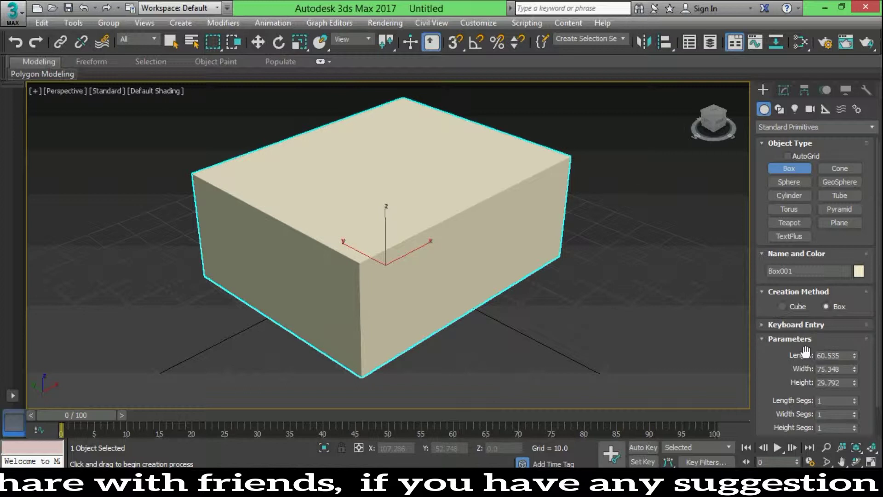
left_click(826, 447)
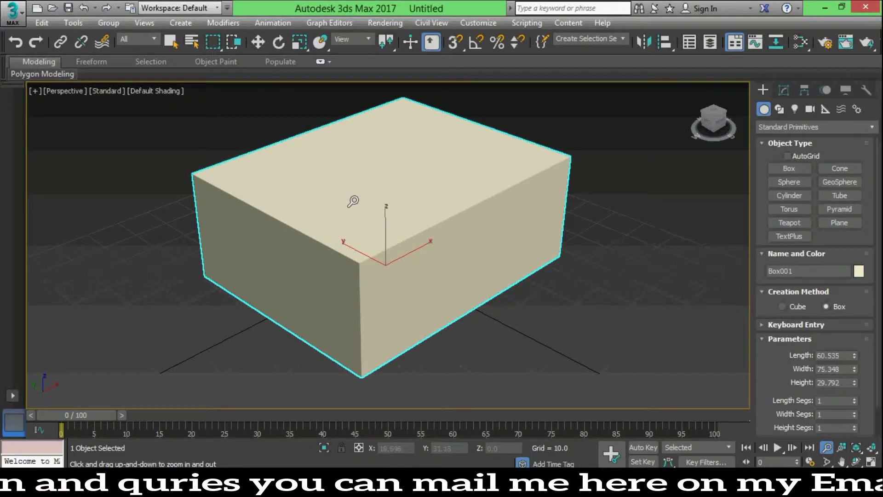
Zoom the Perspective view out and back in on the box, then delete Box001
left_click_drag(352, 201, 461, 294)
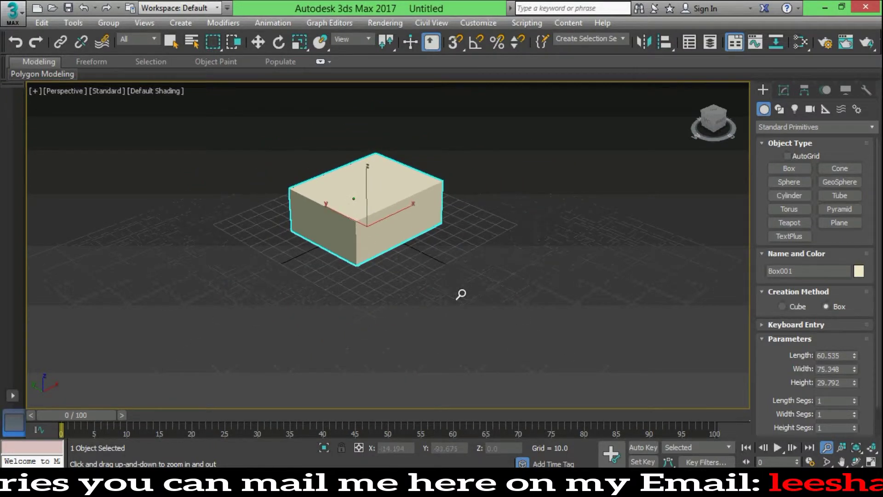
mouse_move(461, 294)
left_mouse_down()
mouse_move(418, 201)
mouse_move(477, 303)
mouse_move(385, 168)
mouse_move(487, 298)
mouse_move(424, 213)
mouse_move(473, 299)
mouse_move(440, 246)
left_mouse_up()
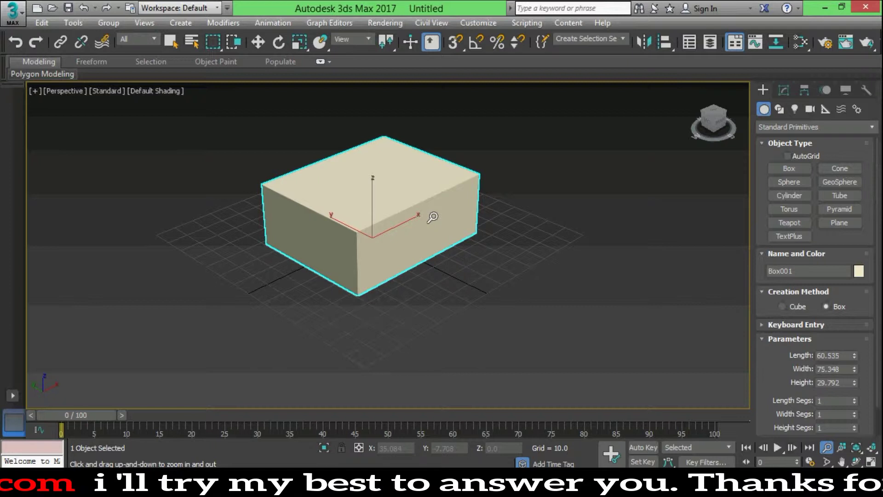
mouse_move(432, 217)
left_mouse_down()
mouse_move(487, 292)
mouse_move(450, 203)
mouse_move(486, 279)
mouse_move(530, 205)
mouse_move(586, 205)
mouse_move(274, 255)
mouse_move(270, 331)
mouse_move(280, 375)
mouse_move(377, 193)
mouse_move(404, 235)
left_mouse_up()
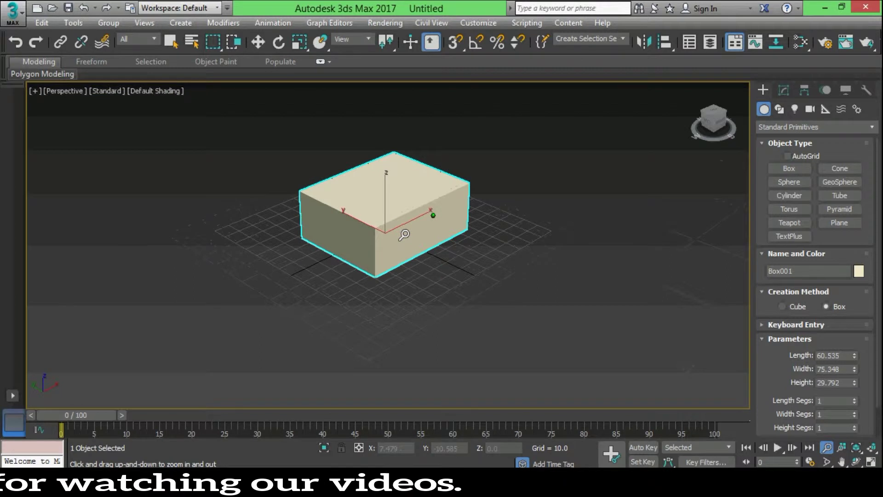
mouse_move(385, 184)
left_mouse_down()
mouse_move(386, 257)
mouse_move(388, 175)
mouse_move(394, 196)
mouse_move(384, 192)
left_mouse_up()
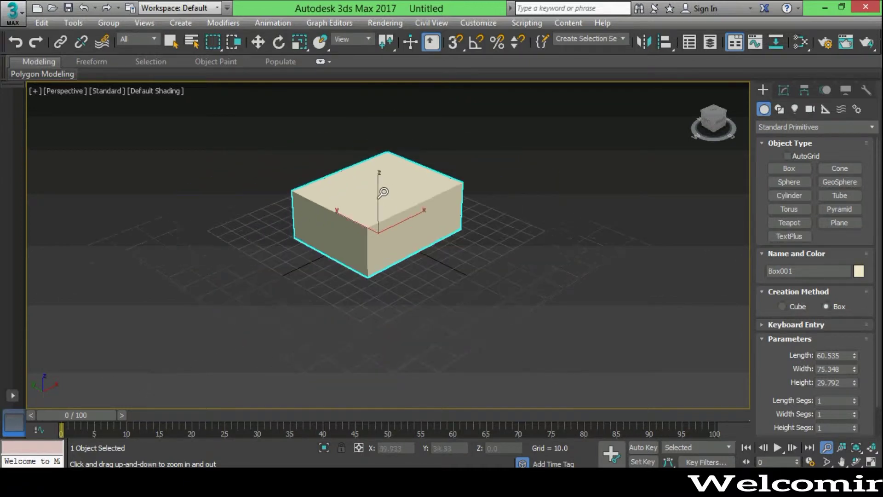
scroll(384, 193, "up", 3)
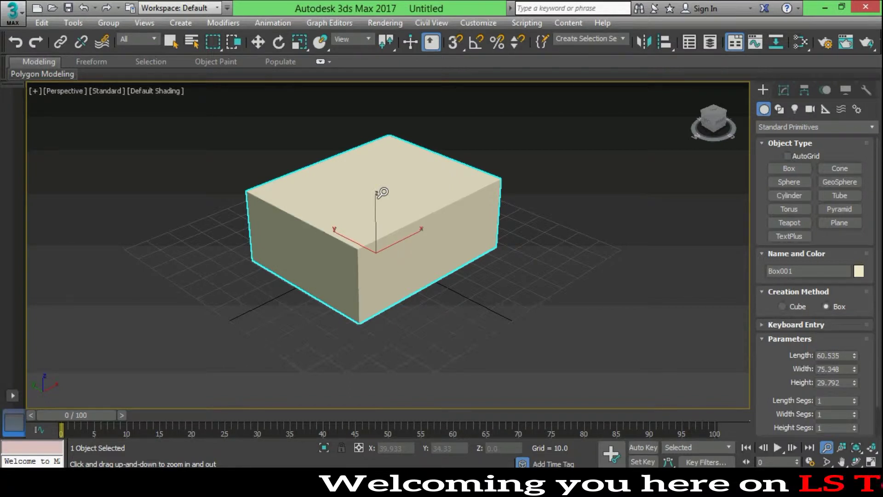
key("Delete")
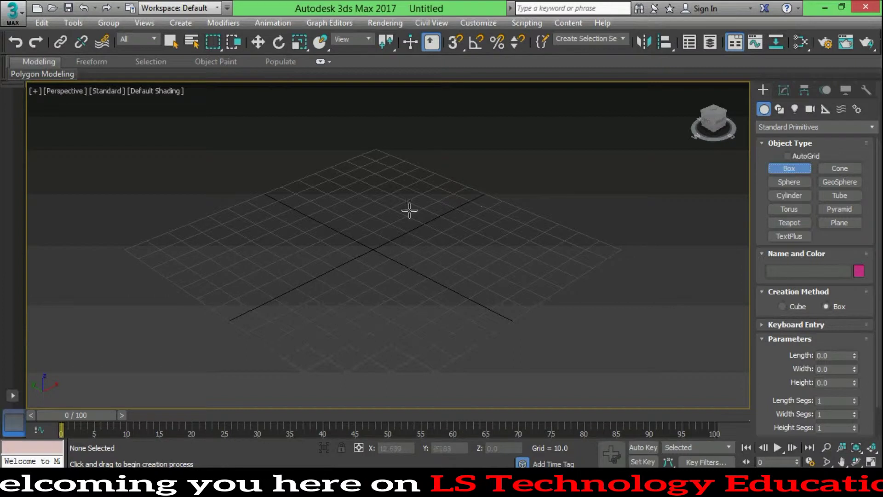
Draw a new box on the grid and a sphere beside it
left_click_drag(374, 169, 394, 231)
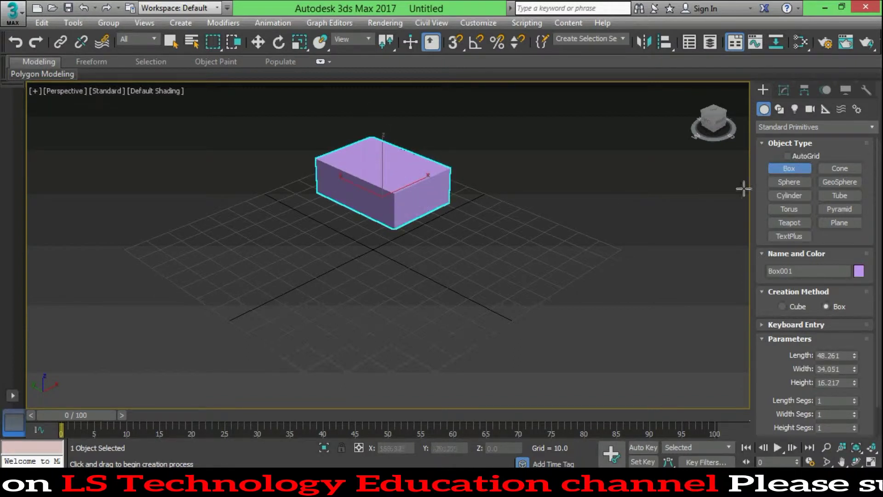
left_click(789, 182)
left_click_drag(471, 237, 498, 261)
Add a tall cylinder left of the box and a teapot in front, then restore four views
left_click(793, 195)
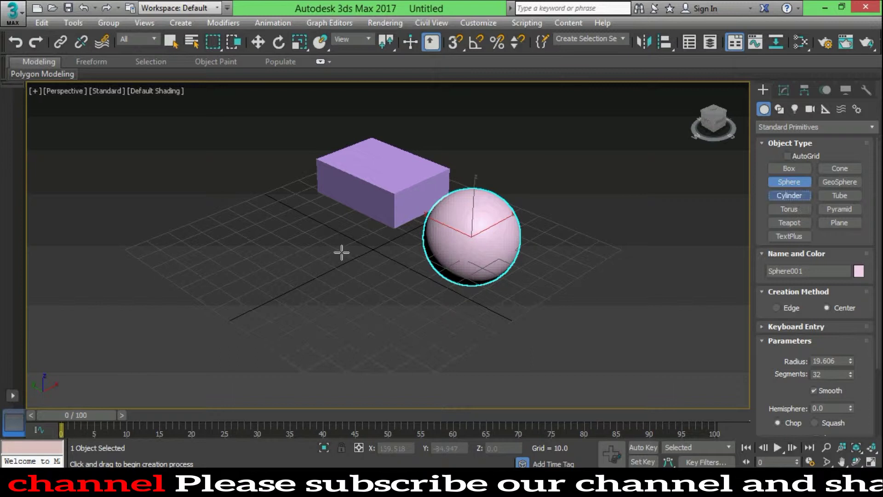
left_click_drag(259, 257, 284, 272)
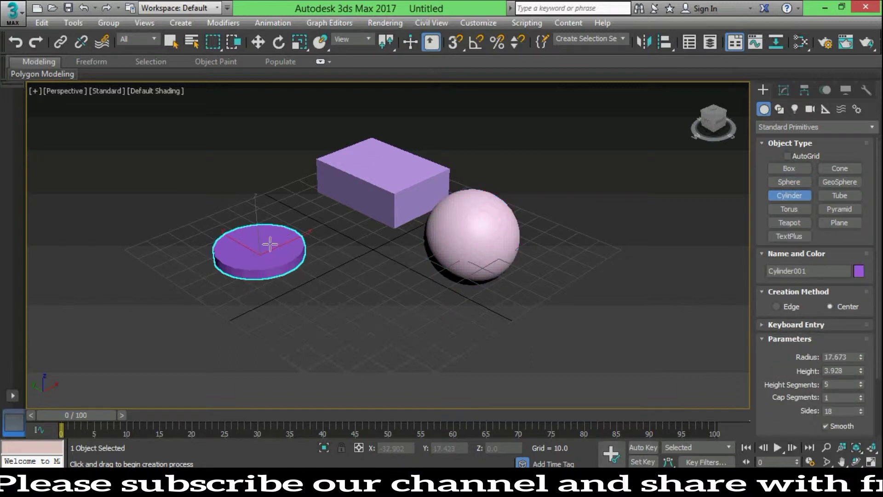
left_click(233, 134)
left_click(270, 210)
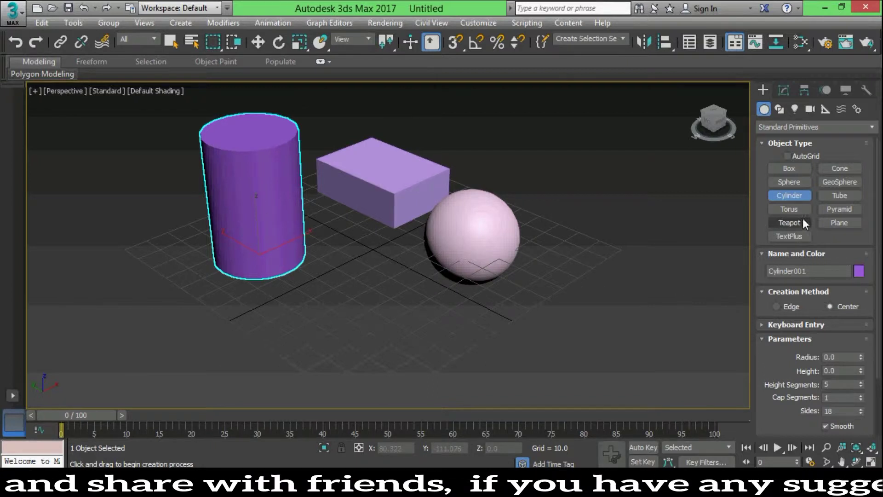
left_click(789, 223)
left_click_drag(342, 286, 367, 302)
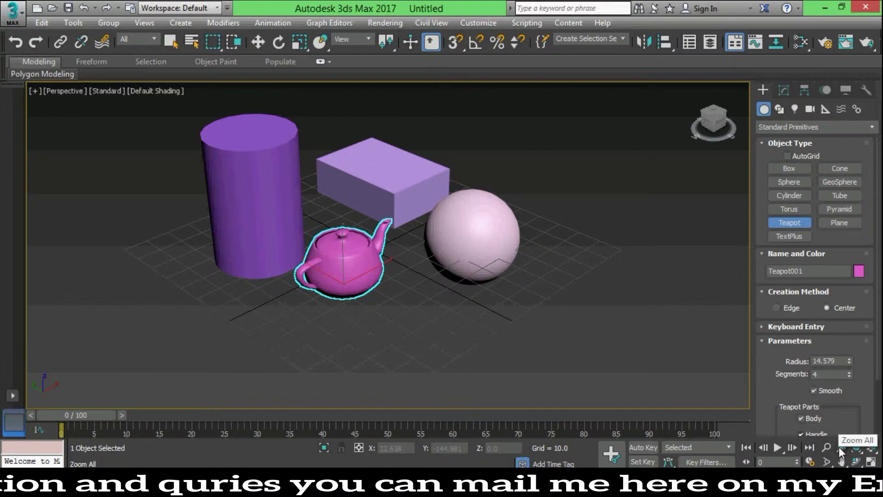
left_click(871, 462)
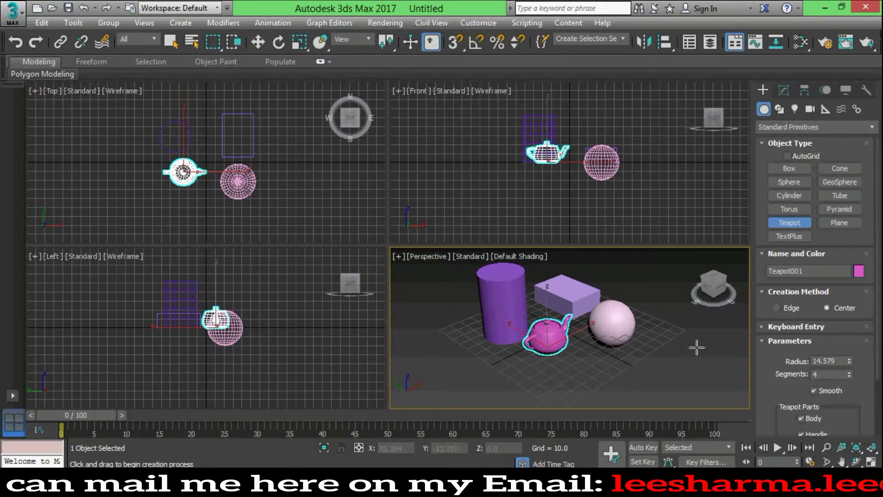
Zoom all four views in and out together with Zoom All, ending zoomed far out
left_click(841, 447)
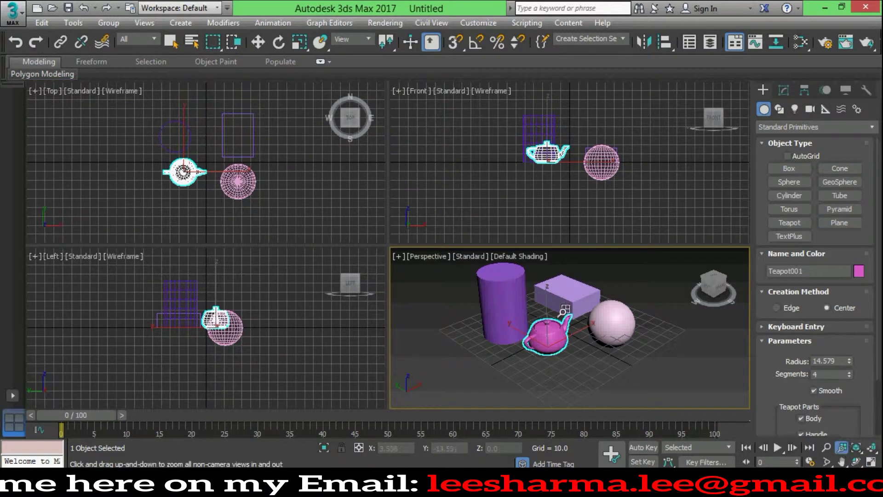
mouse_move(556, 319)
left_mouse_down()
mouse_move(535, 268)
mouse_move(547, 276)
left_mouse_up()
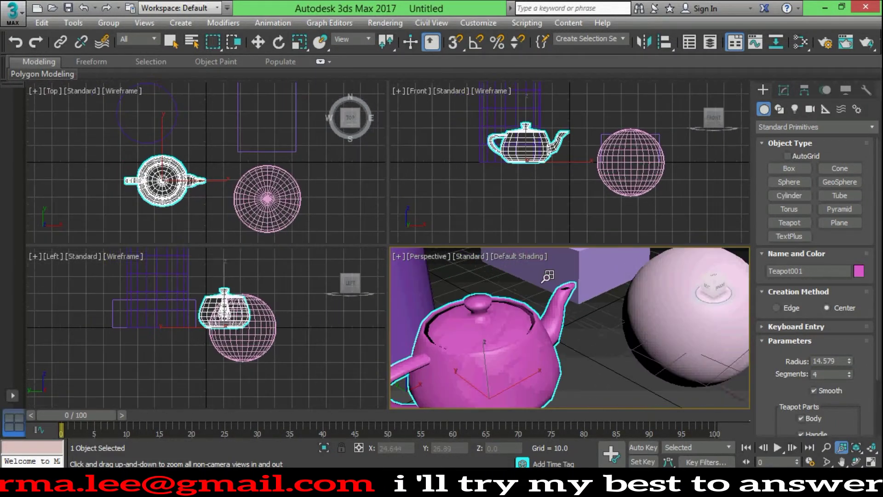
left_click_drag(548, 276, 394, 252)
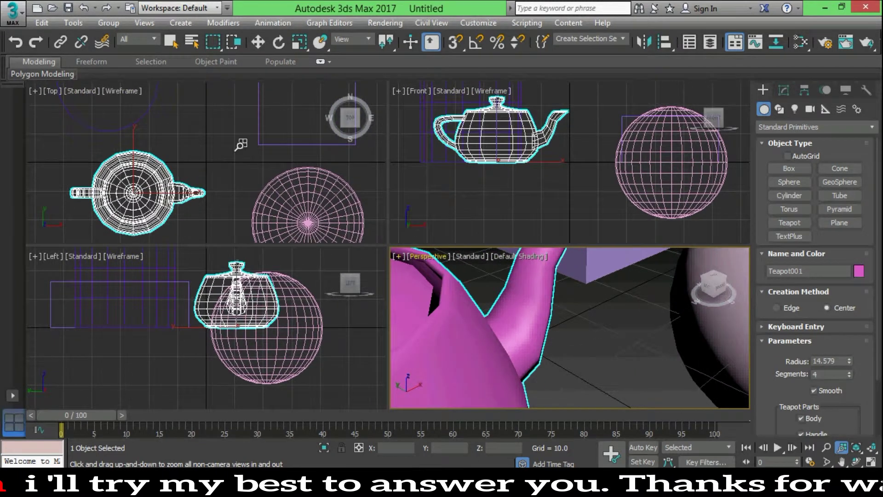
left_click_drag(462, 286, 501, 303)
left_click_drag(624, 344, 657, 348)
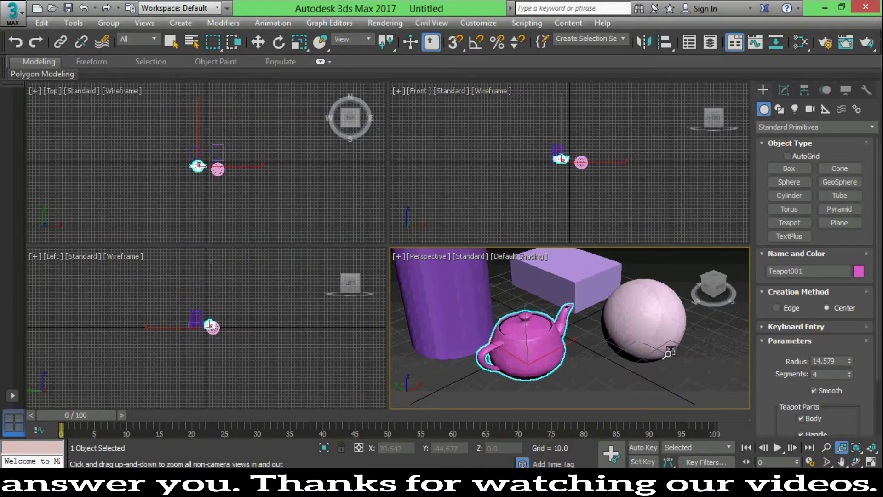
mouse_move(657, 348)
left_mouse_down()
mouse_move(536, 313)
mouse_move(573, 343)
left_mouse_up()
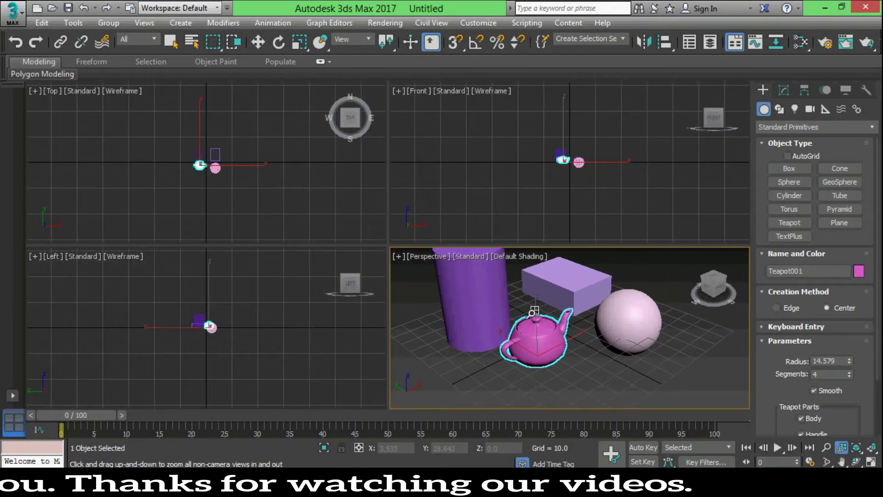
mouse_move(569, 311)
left_mouse_down()
mouse_move(487, 266)
mouse_move(525, 291)
left_mouse_up()
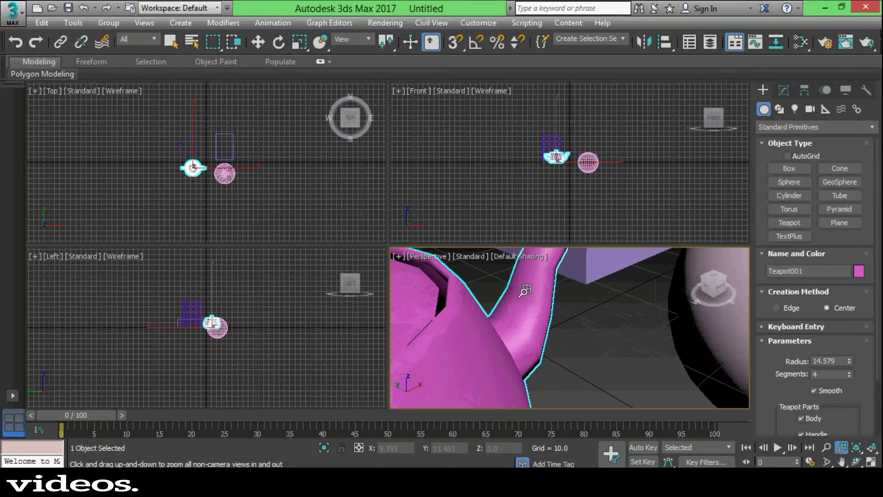
mouse_move(470, 317)
left_mouse_down()
mouse_move(555, 322)
mouse_move(562, 333)
mouse_move(639, 331)
left_mouse_up()
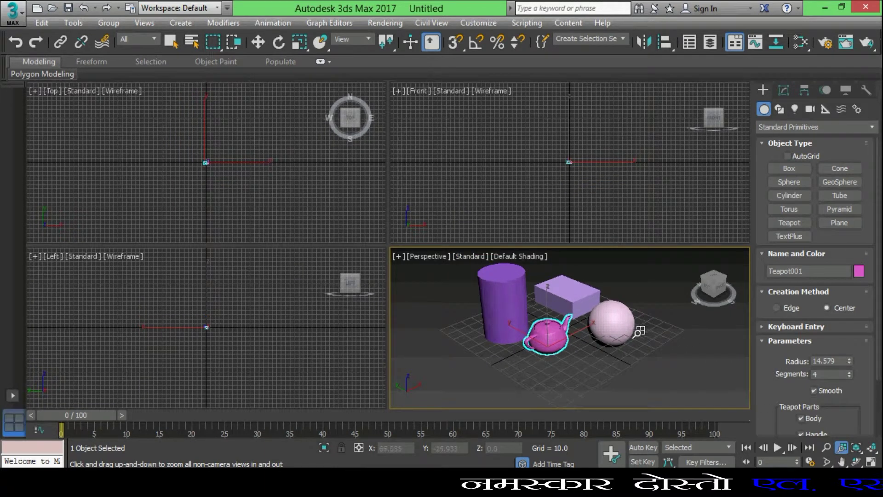
Frame the teapot and zoom the Perspective view in on it with Zoom All and the wheel
left_click(857, 448)
mouse_move(578, 340)
left_mouse_down()
mouse_move(565, 317)
mouse_move(564, 339)
mouse_move(627, 365)
mouse_move(523, 316)
mouse_move(604, 371)
mouse_move(428, 261)
mouse_move(537, 286)
mouse_move(552, 300)
mouse_move(512, 290)
mouse_move(581, 331)
mouse_move(616, 378)
left_mouse_up()
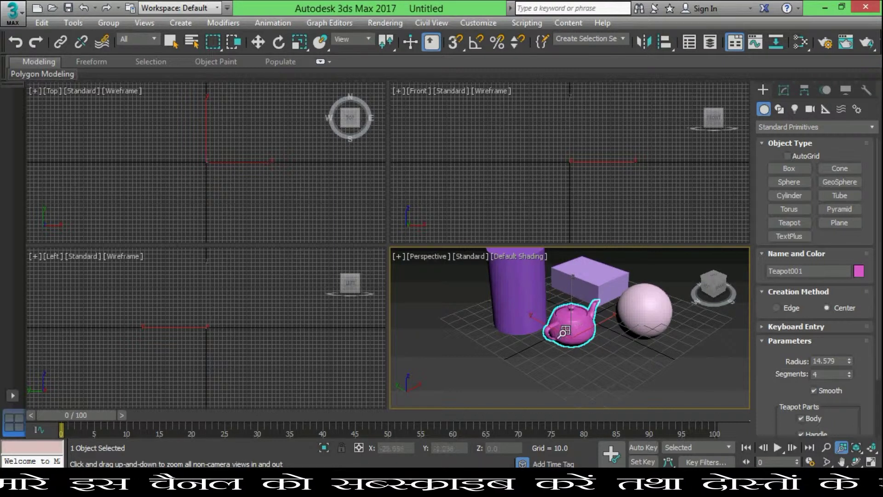
scroll(564, 330, "up", 5)
mouse_move(584, 319)
left_mouse_down()
mouse_move(558, 290)
mouse_move(624, 362)
mouse_move(614, 320)
left_mouse_up()
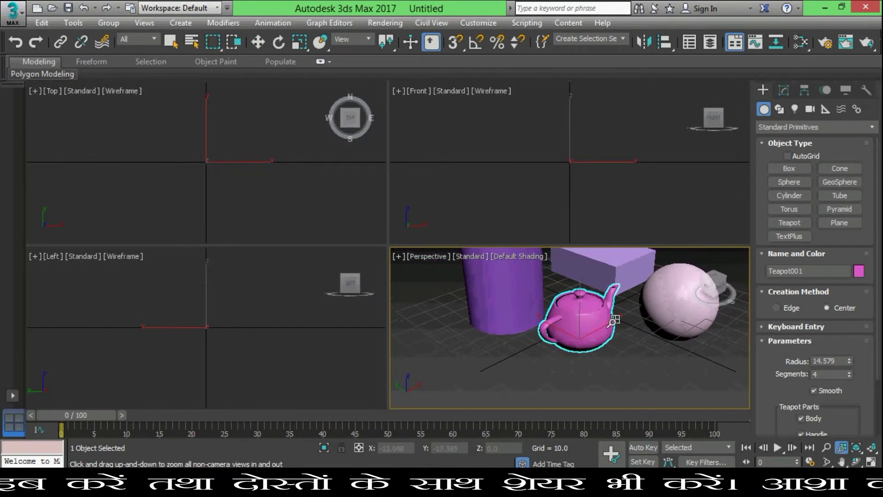
Exit teapot creation, fit the box in Perspective with Zoom Extents Selected, then deselect it
right_click(597, 280)
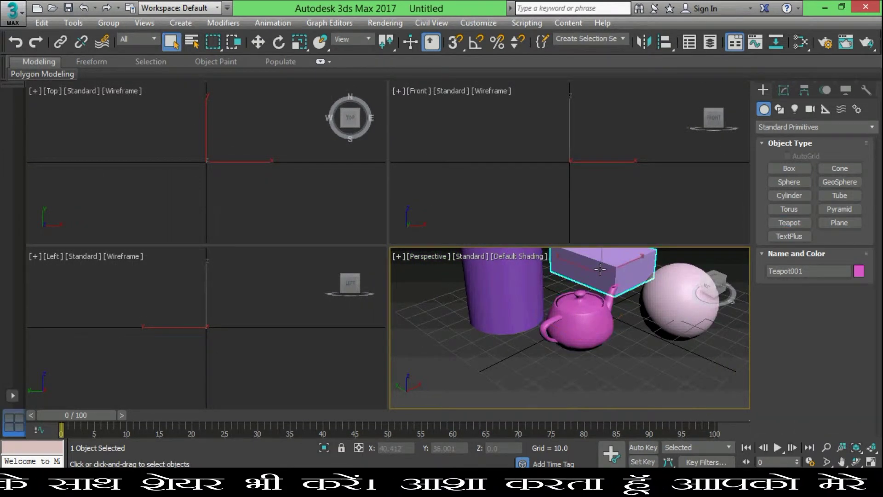
left_click(858, 449)
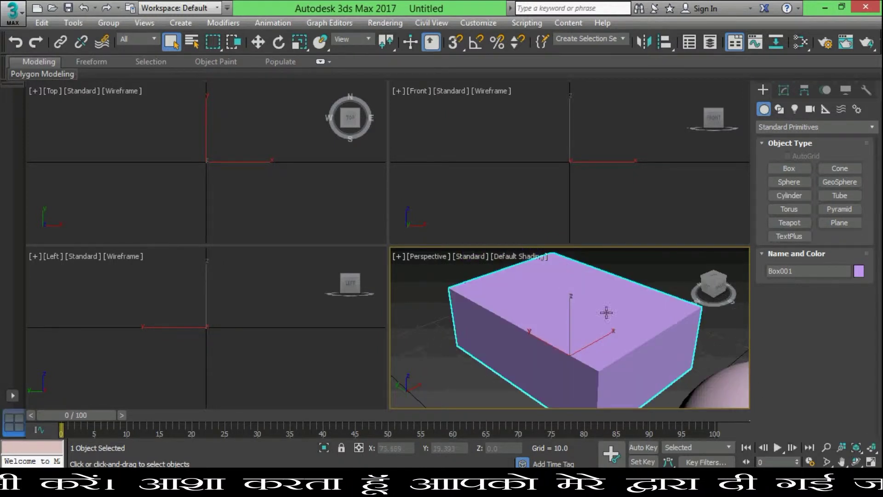
right_click(619, 351)
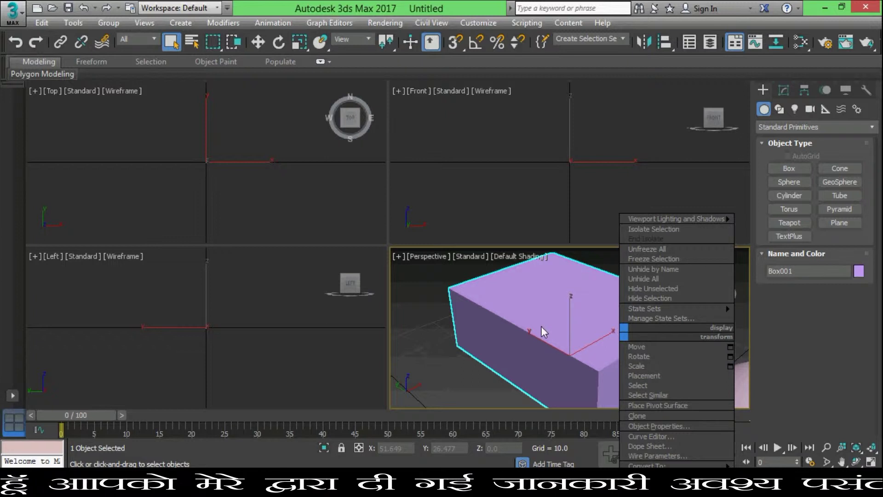
right_click(430, 312)
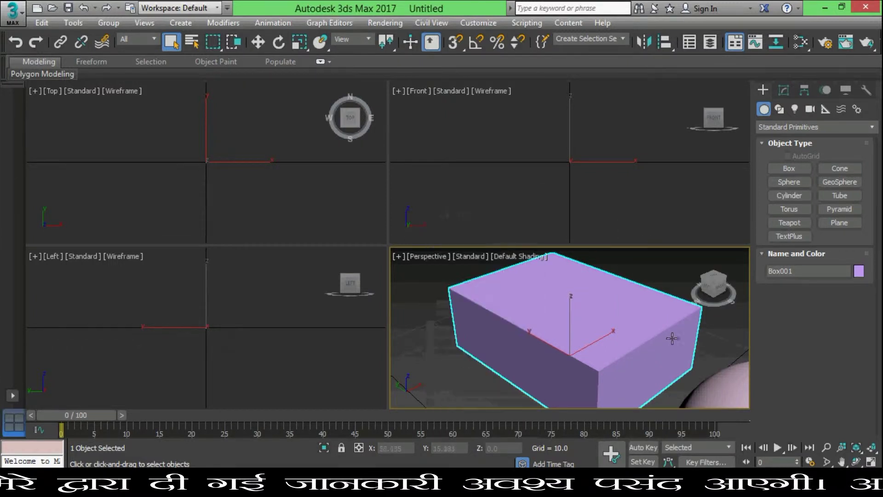
left_click(716, 332)
Wheel-zoom the Perspective view out until the whole scene sits small near the bottom
scroll(631, 351, "down", 2)
scroll(627, 347, "down", 2)
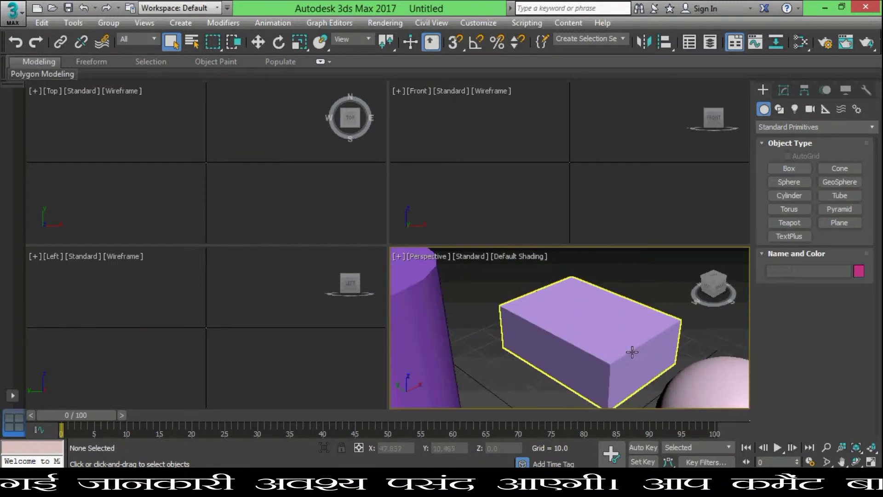
scroll(617, 350, "down", 2)
scroll(614, 351, "down", 2)
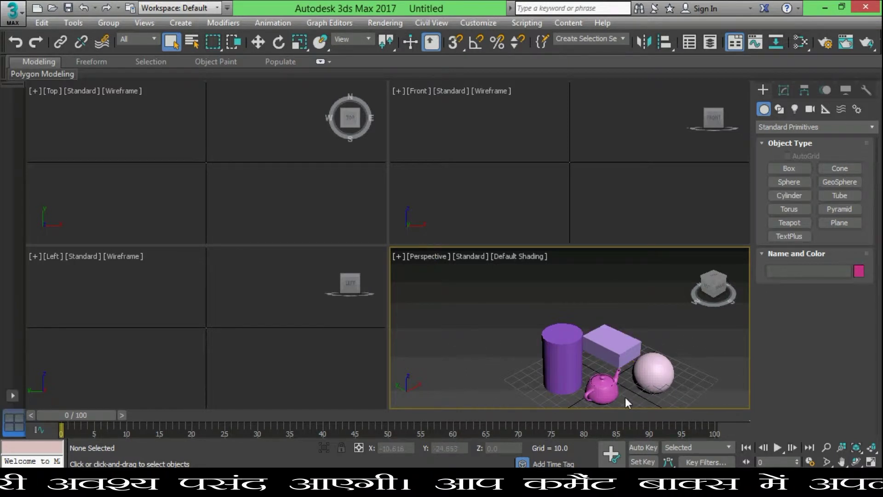
Zoom every view to the scene extents, then wheel-zoom Perspective in and out around the four objects
left_click(874, 454)
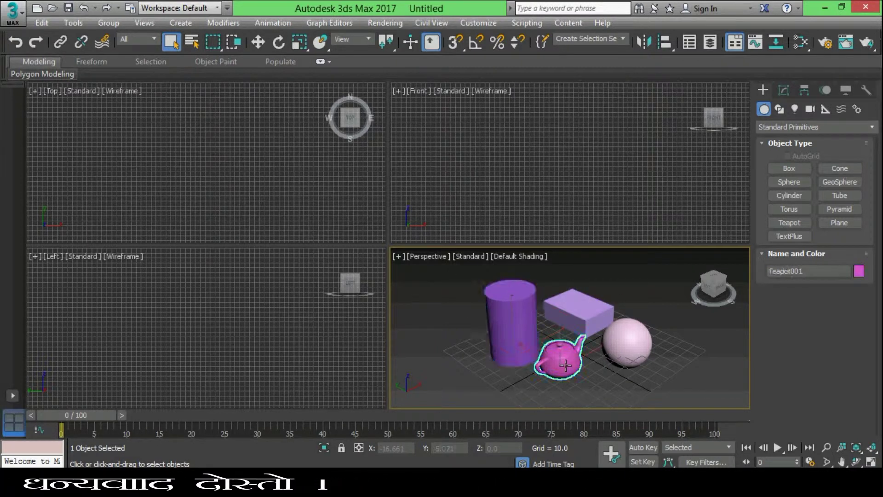
scroll(570, 344, "up", 5)
scroll(568, 341, "up", 3)
scroll(569, 342, "down", 3)
scroll(568, 341, "down", 3)
scroll(568, 342, "down", 2)
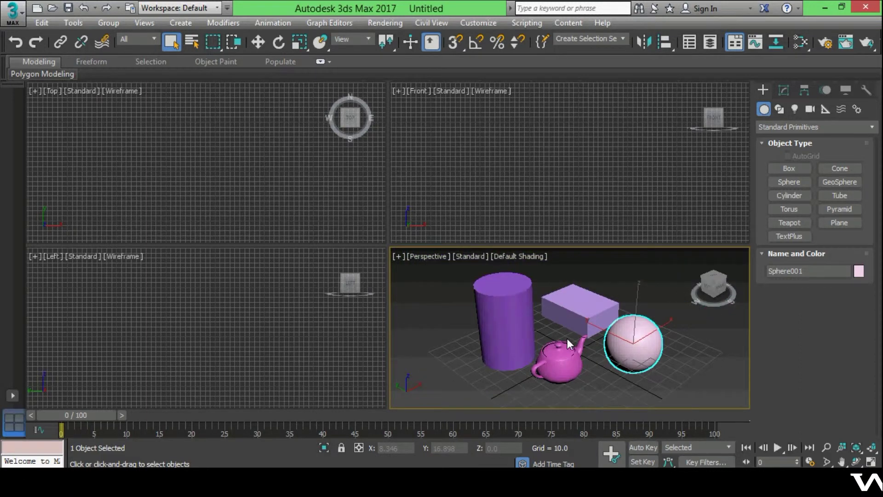
scroll(567, 339, "down", 3)
scroll(571, 345, "up", 2)
scroll(572, 350, "up", 3)
scroll(572, 351, "down", 4)
scroll(559, 321, "up", 2)
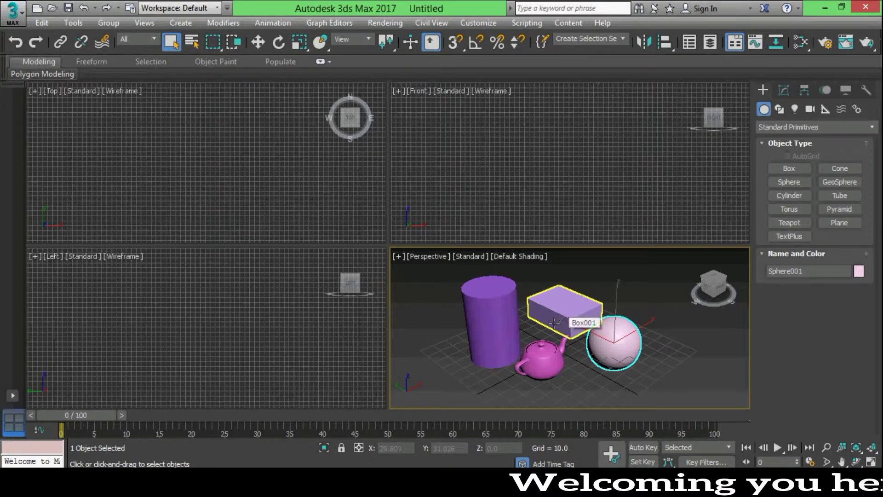
Select all four objects and wheel-zoom the Perspective view in and out
key("ctrl+a")
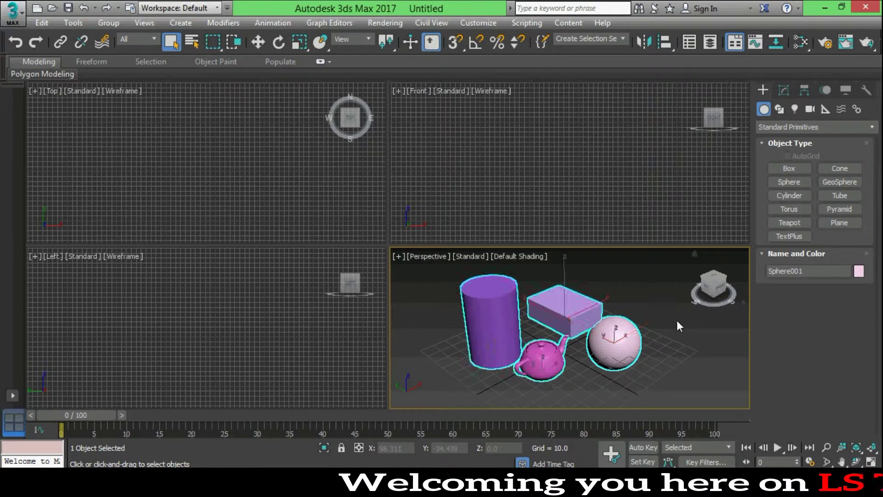
scroll(549, 323, "up", 3)
scroll(548, 323, "up", 2)
scroll(549, 323, "up", 2)
scroll(549, 322, "down", 2)
scroll(549, 317, "down", 3)
scroll(550, 304, "down", 1)
scroll(550, 304, "up", 2)
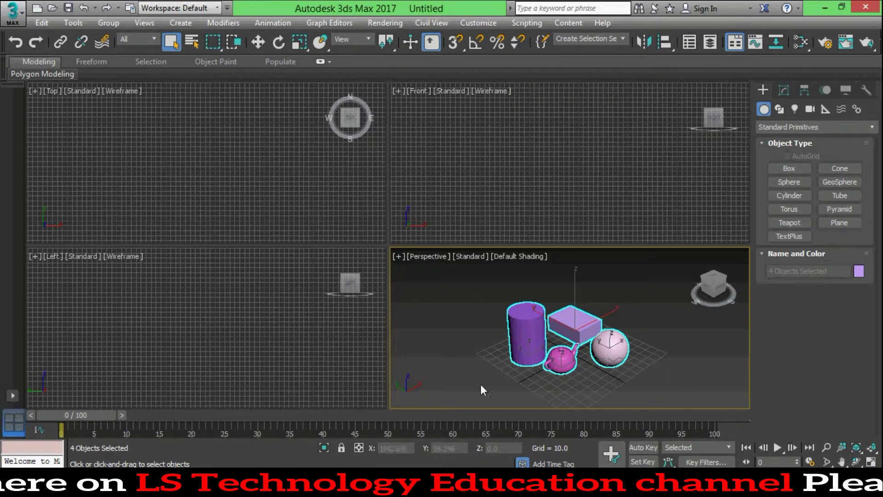
scroll(473, 340, "up", 4)
scroll(474, 340, "down", 3)
scroll(709, 336, "up", 5)
scroll(709, 336, "down", 3)
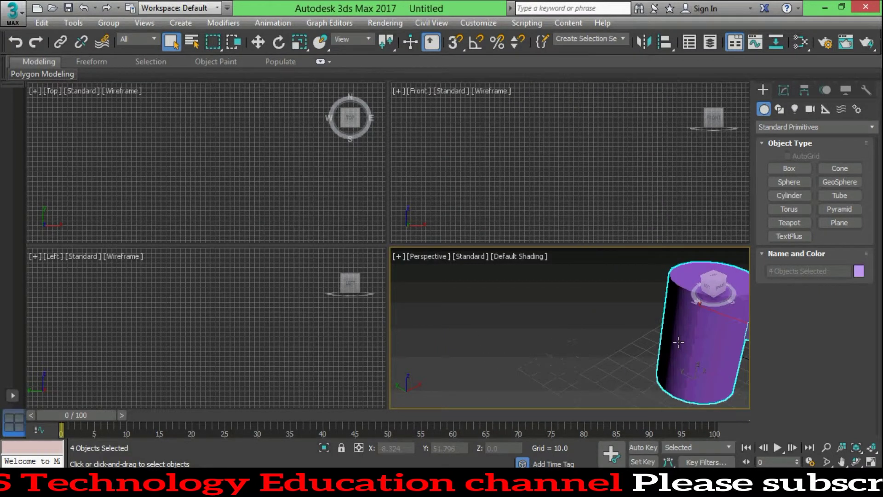
scroll(697, 355, "down", 2)
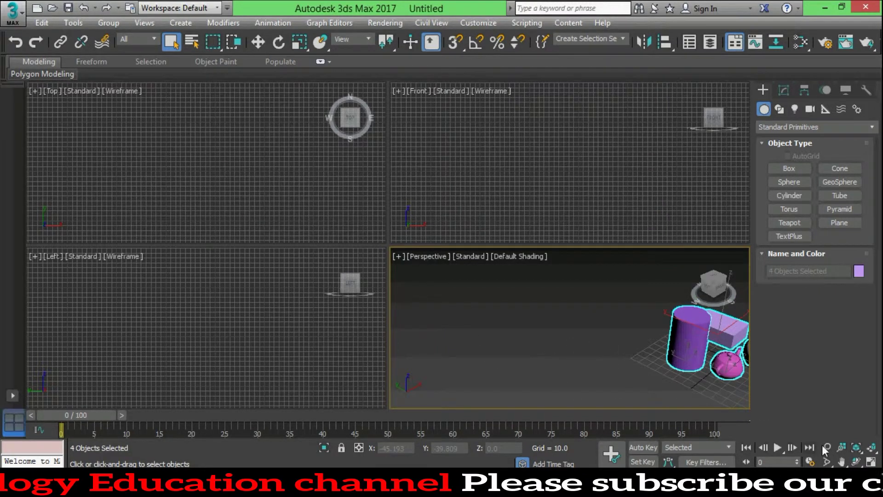
scroll(660, 348, "down", 2)
Pan the objects back to the view centre, then frame all four with Zoom Extents
middle_click_drag(672, 349, 660, 345)
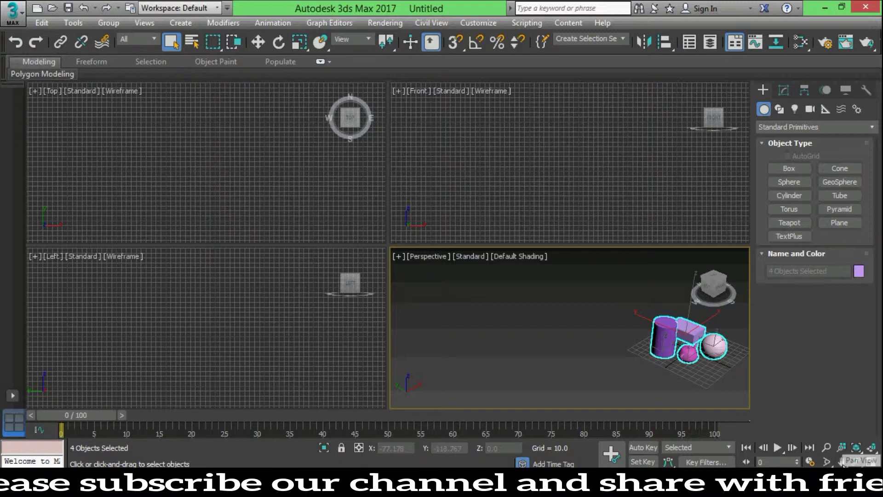
left_click(842, 461)
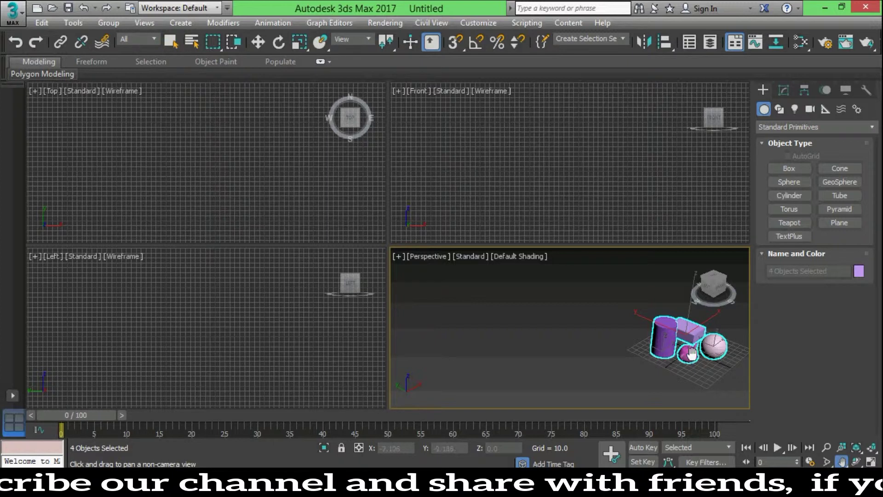
left_click_drag(697, 353, 538, 349)
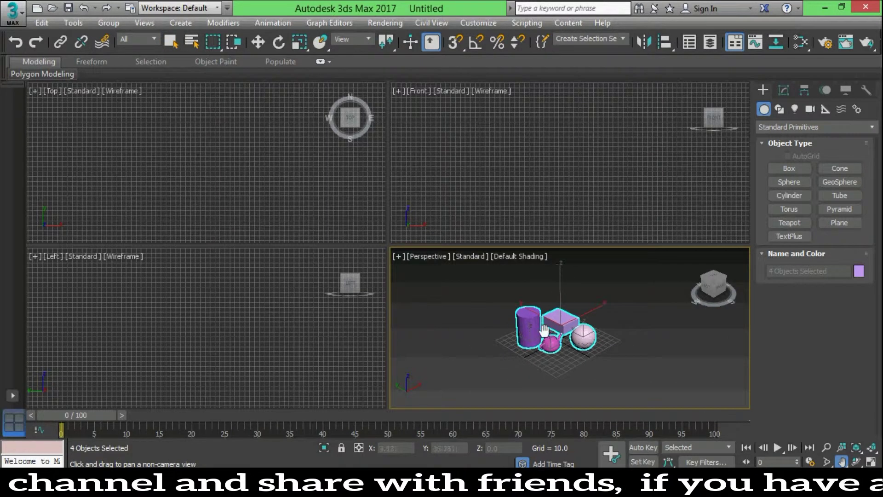
scroll(536, 345, "up", 5)
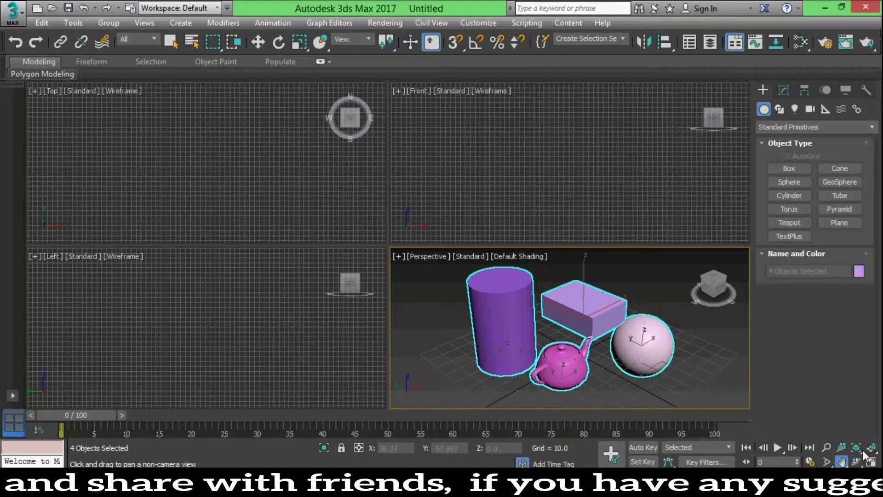
left_click(840, 447)
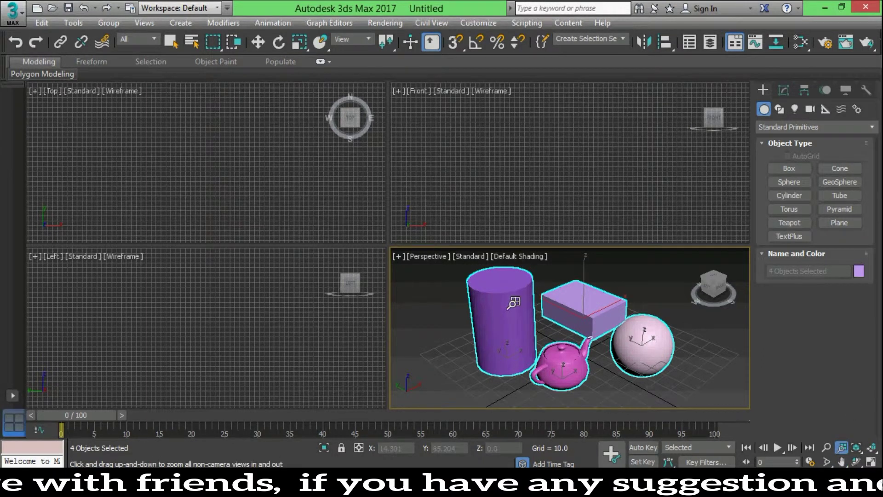
scroll(532, 319, "up", 5)
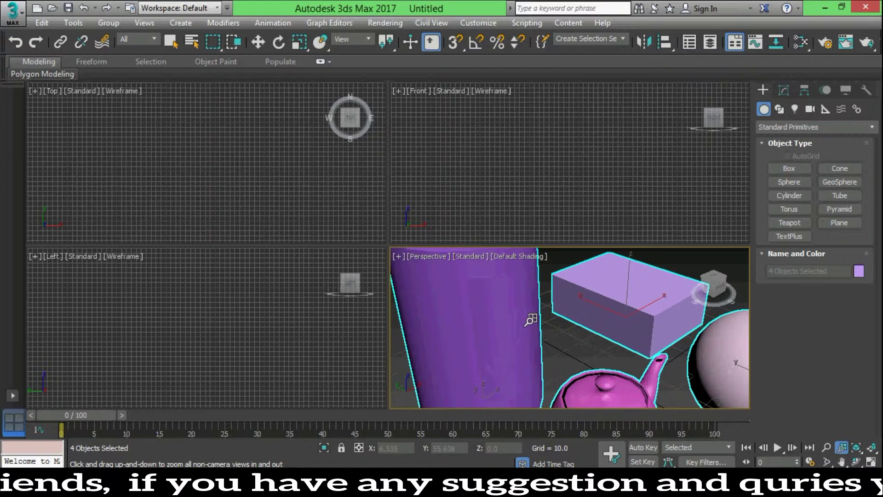
scroll(532, 319, "down", 5)
left_click(855, 447)
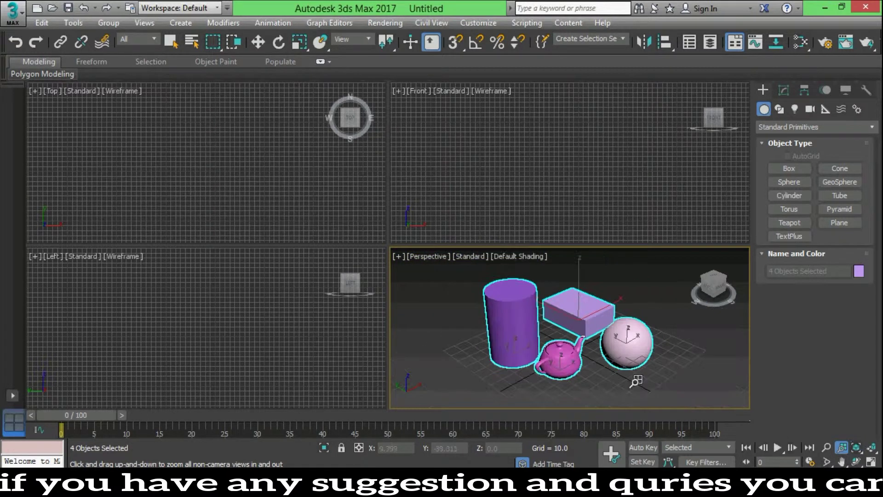
Exit Zoom All, deselect all four objects, and wheel-zoom in on the box
right_click(572, 320)
right_click(617, 291)
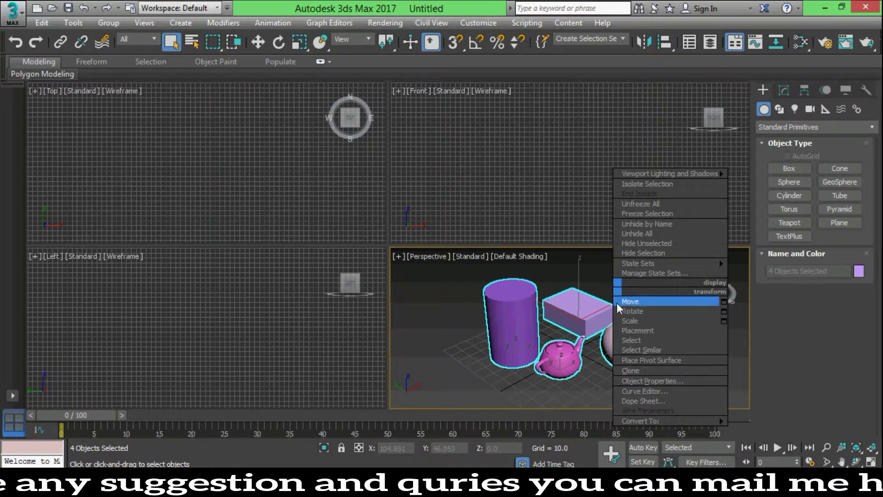
left_click(589, 277)
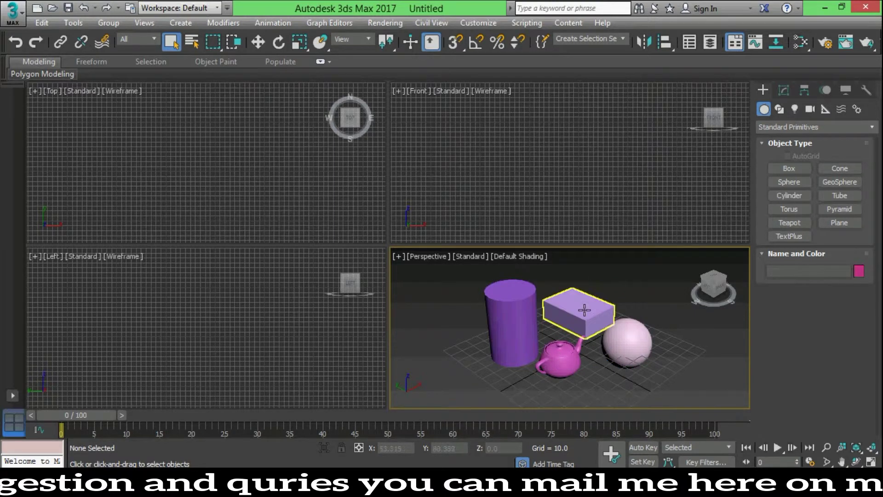
scroll(557, 318, "up", 5)
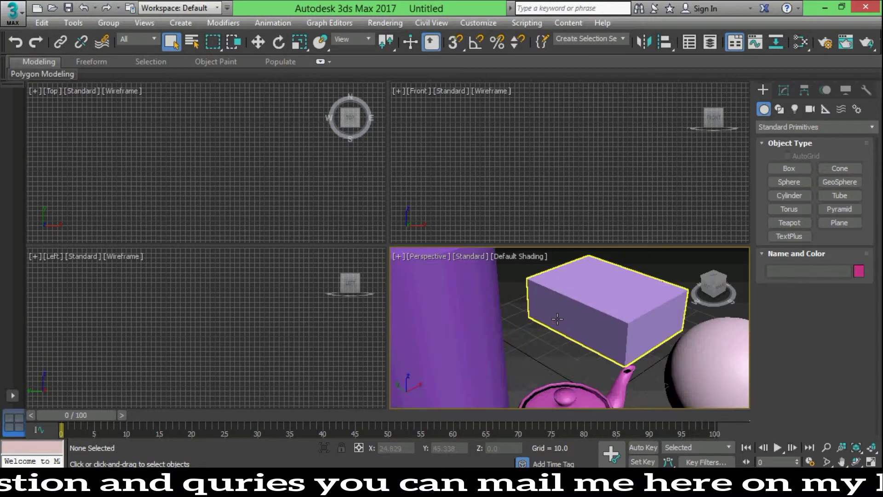
Briefly toggle Zoom All, then wheel-zoom Perspective back out to show the whole scene
left_click(842, 447)
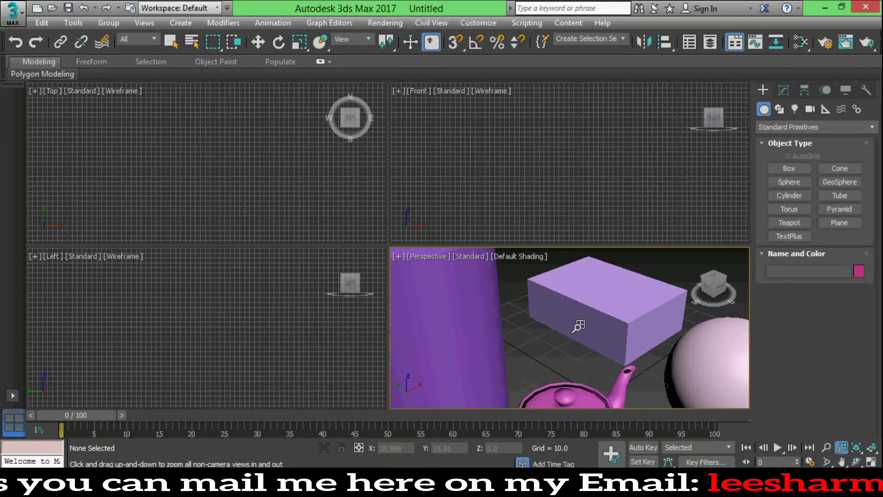
right_click(579, 327)
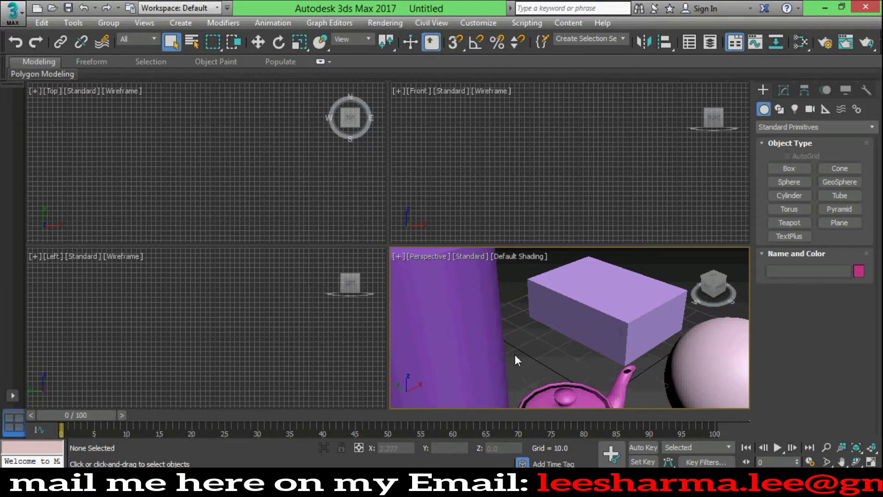
scroll(537, 353, "down", 5)
scroll(537, 352, "up", 4)
scroll(541, 351, "down", 3)
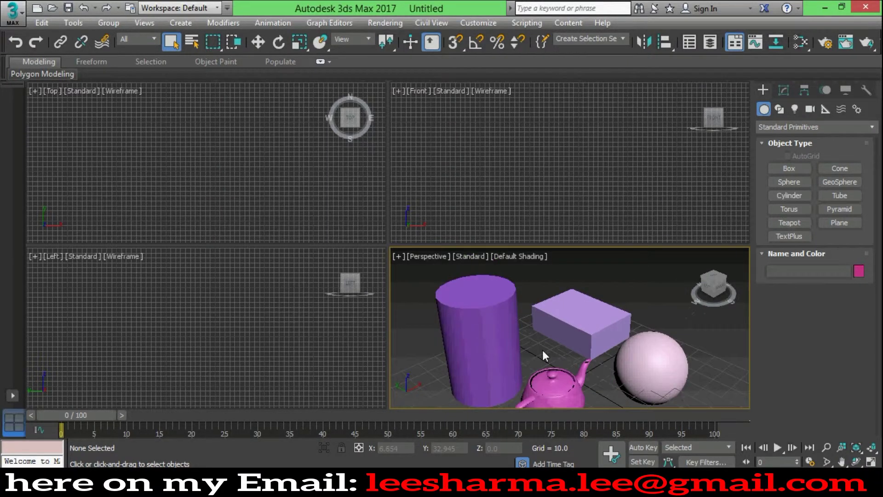
scroll(547, 345, "up", 5)
scroll(552, 342, "down", 3)
scroll(551, 343, "down", 5)
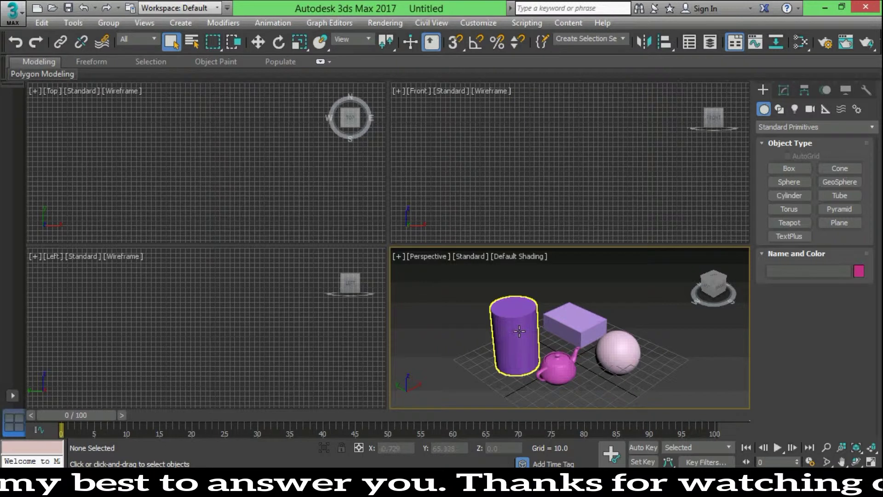
Select the cylinder and orbit the Perspective view lower and side-on, with the box behind the sphere
left_click(522, 332)
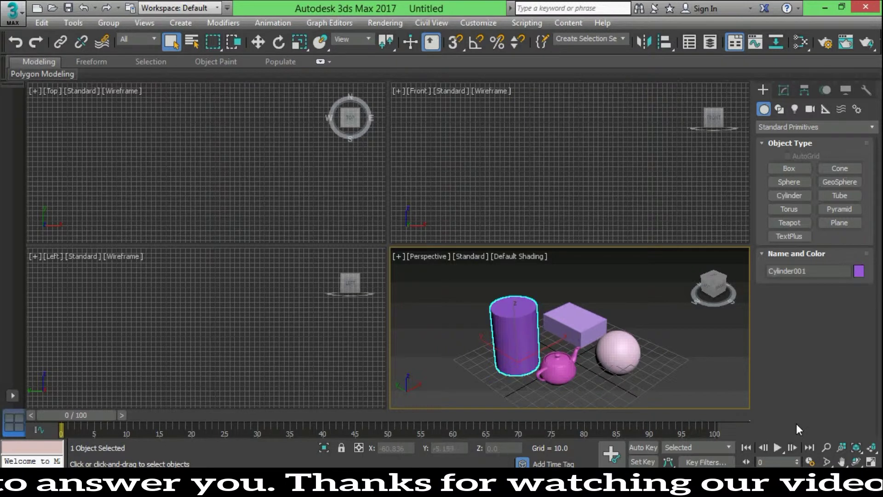
left_click(855, 462)
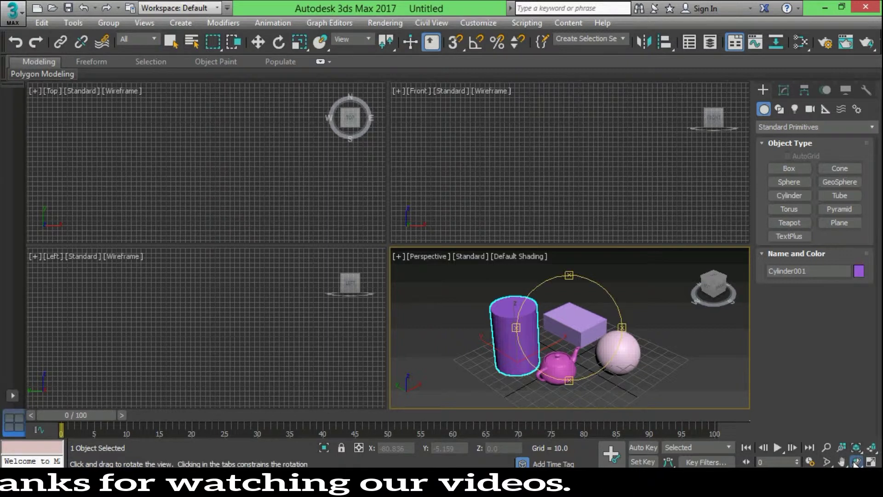
mouse_move(577, 343)
left_mouse_down()
mouse_move(563, 318)
mouse_move(508, 325)
mouse_move(622, 384)
mouse_move(614, 327)
left_mouse_up()
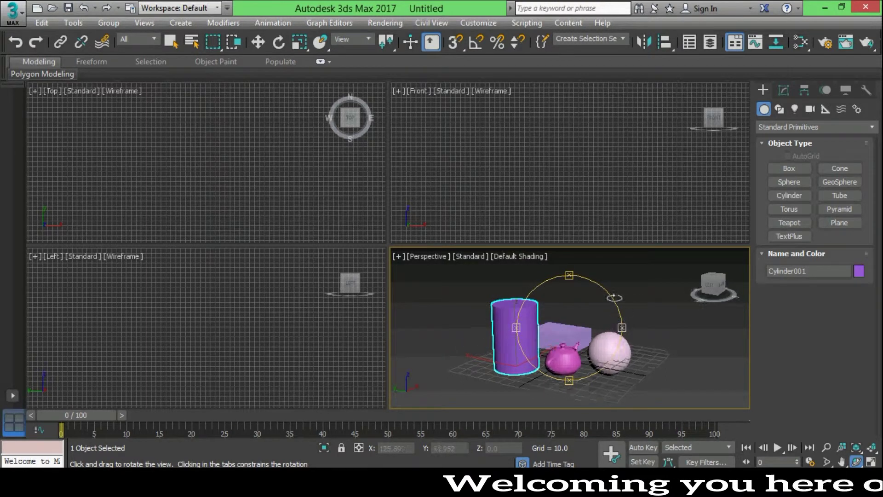
left_click_drag(490, 294, 537, 319)
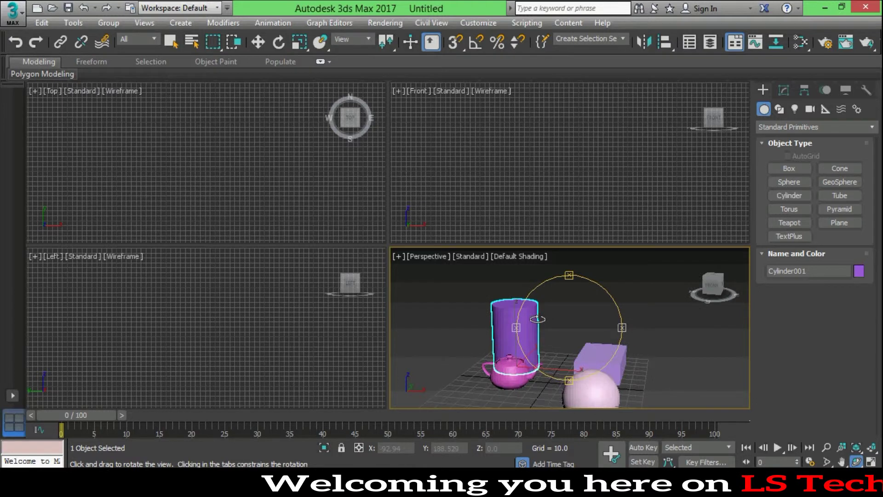
mouse_move(646, 362)
left_mouse_down()
mouse_move(627, 335)
mouse_move(651, 310)
mouse_move(593, 294)
mouse_move(585, 281)
mouse_move(630, 317)
mouse_move(646, 306)
mouse_move(648, 322)
left_mouse_up()
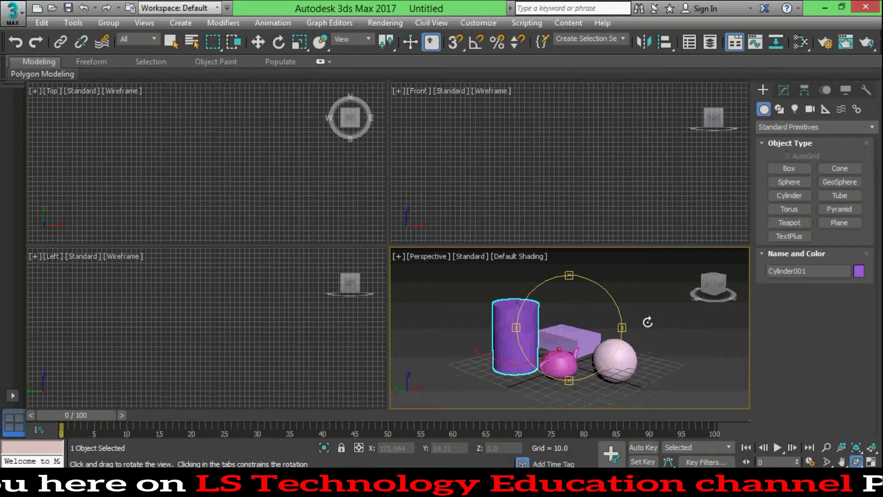
mouse_move(430, 334)
left_mouse_down()
mouse_move(456, 375)
mouse_move(443, 340)
left_mouse_up()
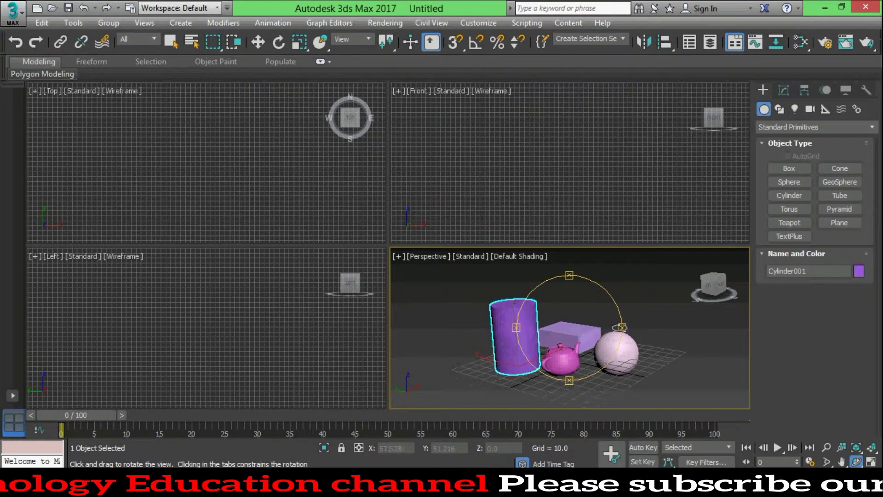
mouse_move(620, 332)
left_mouse_down()
mouse_move(557, 364)
mouse_move(621, 328)
mouse_move(593, 359)
left_mouse_up()
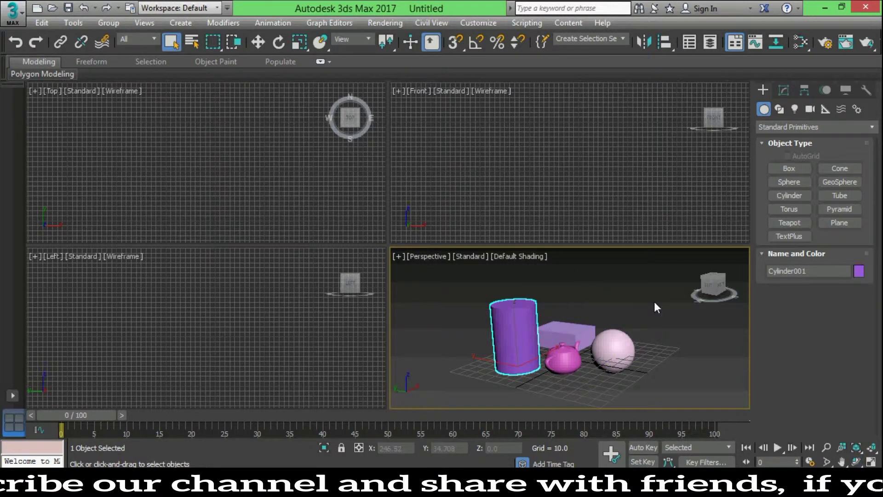
mouse_move(714, 284)
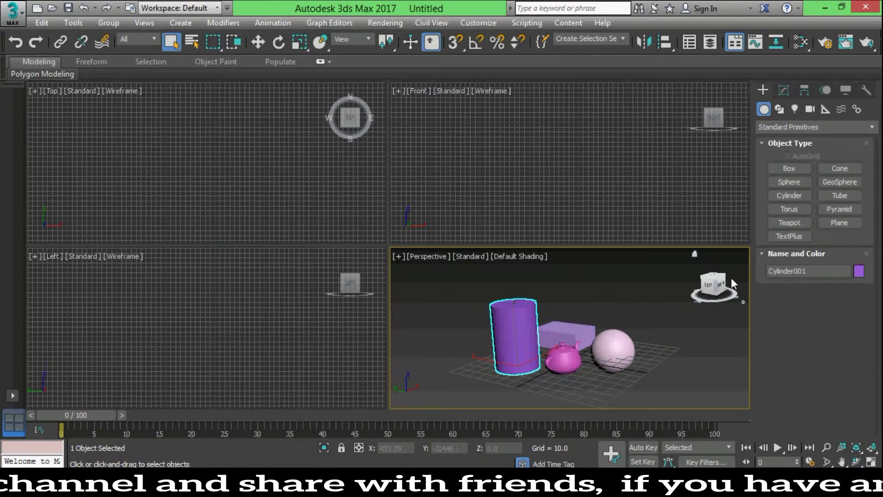
Orbit so the teapot sits below the cylinder, then zoom out and pan the objects upward
mouse_move(703, 286)
left_mouse_down()
mouse_move(715, 287)
mouse_move(626, 321)
mouse_move(637, 324)
left_mouse_up()
scroll(636, 323, "down", 5)
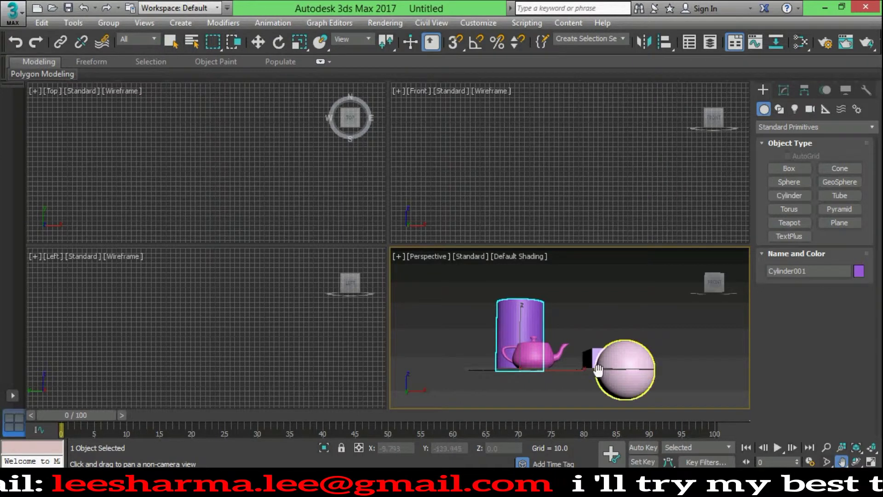
left_click_drag(598, 370, 594, 352)
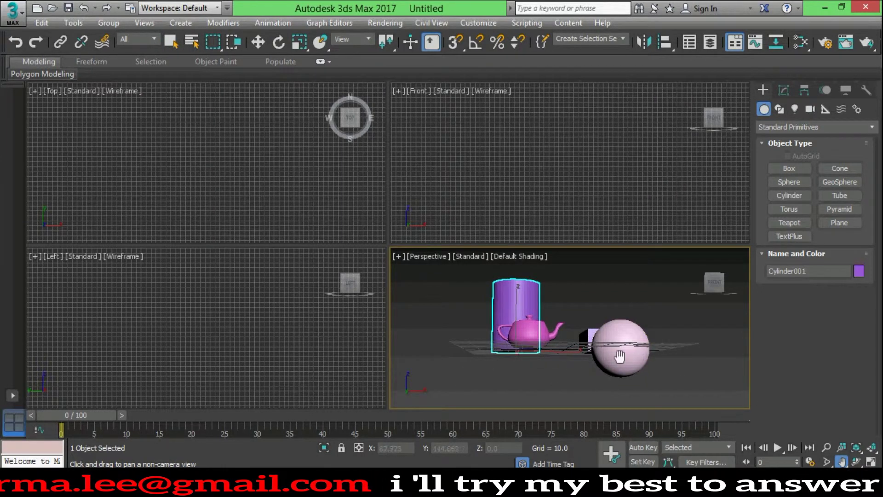
Zoom in slightly on the objects and orbit to look down on the grid and box
left_click(828, 447)
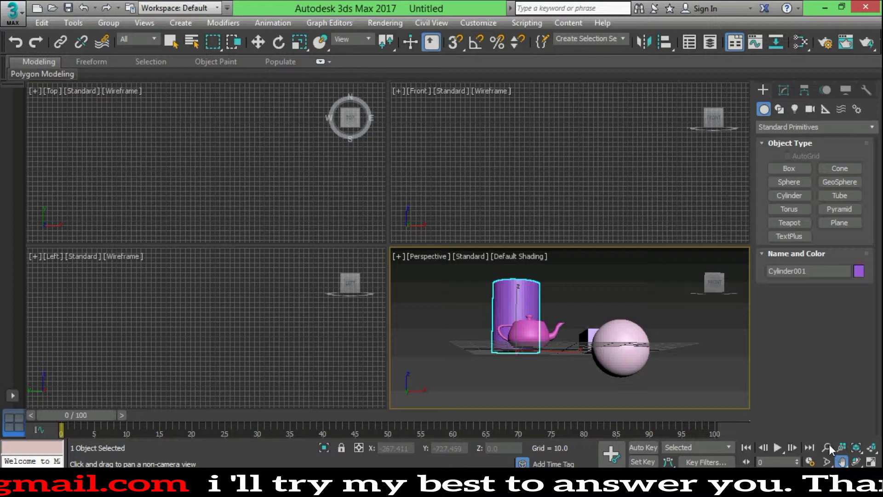
left_click_drag(598, 348, 598, 338)
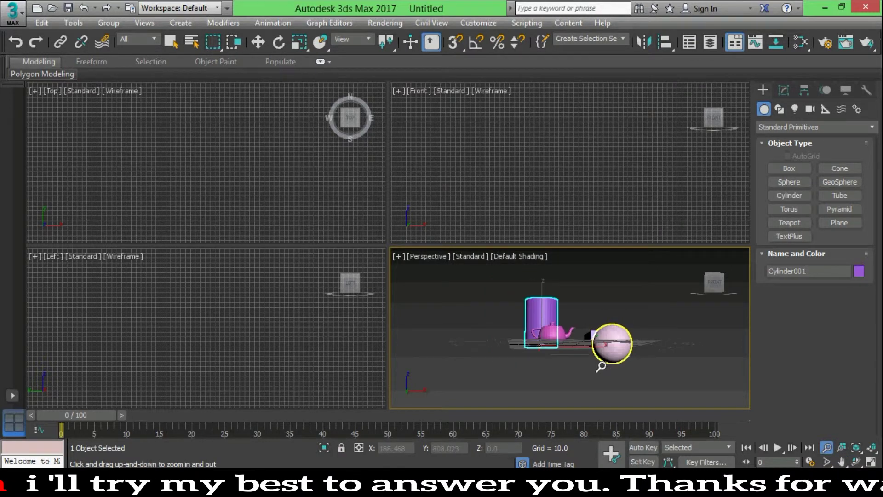
left_click(856, 462)
left_click_drag(574, 313, 576, 341)
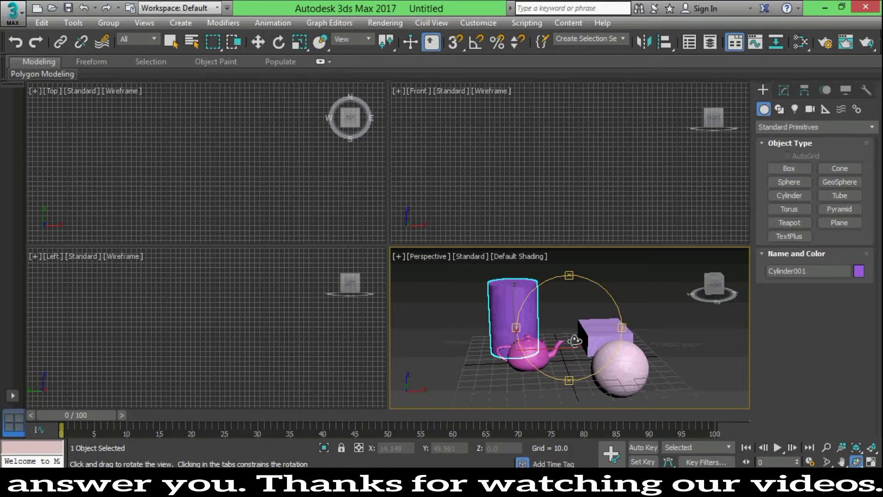
Zoom in and out, orbit to a close new angle, then exit Orbit back to object selection
scroll(570, 353, "up", 5)
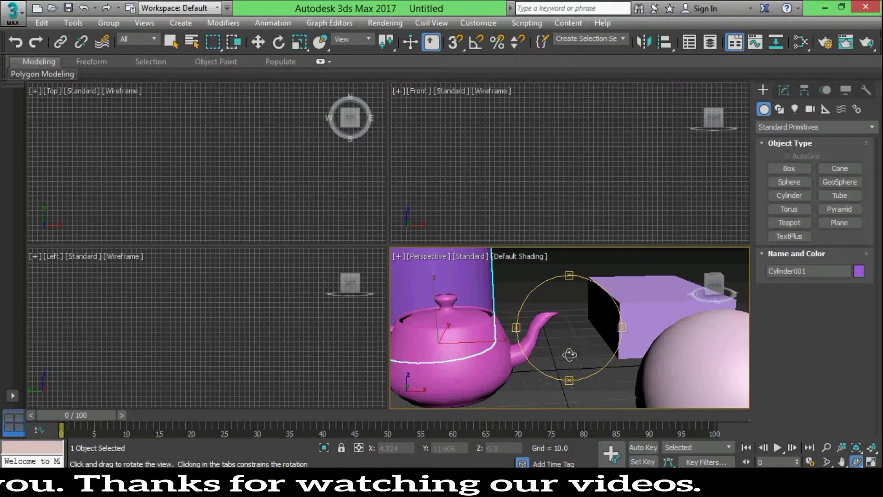
scroll(575, 348, "down", 4)
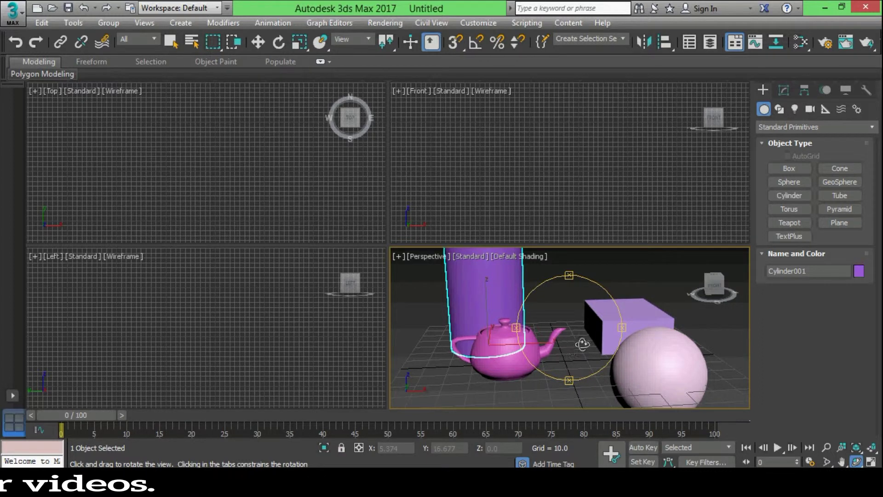
mouse_move(579, 326)
left_mouse_down()
mouse_move(589, 342)
mouse_move(582, 339)
left_mouse_up()
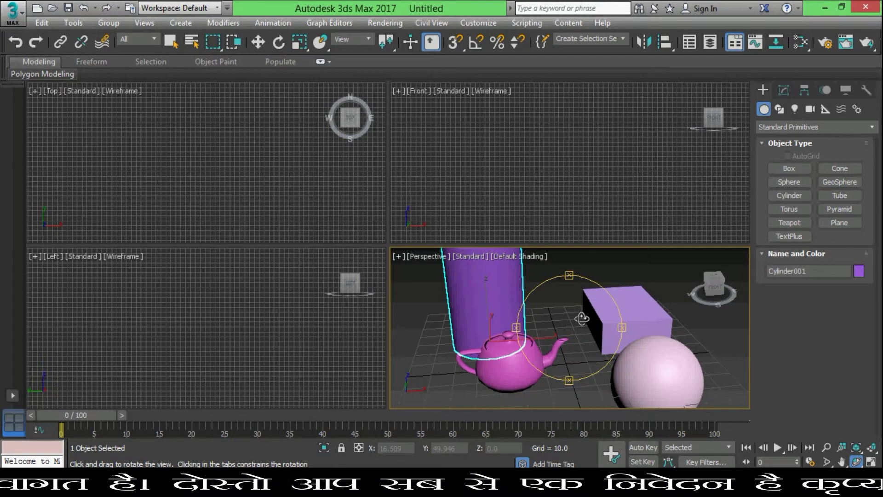
key("Escape")
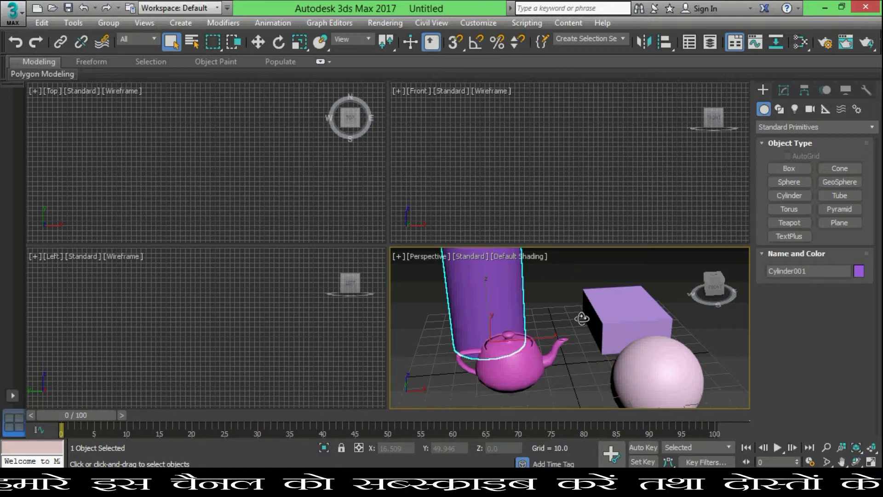